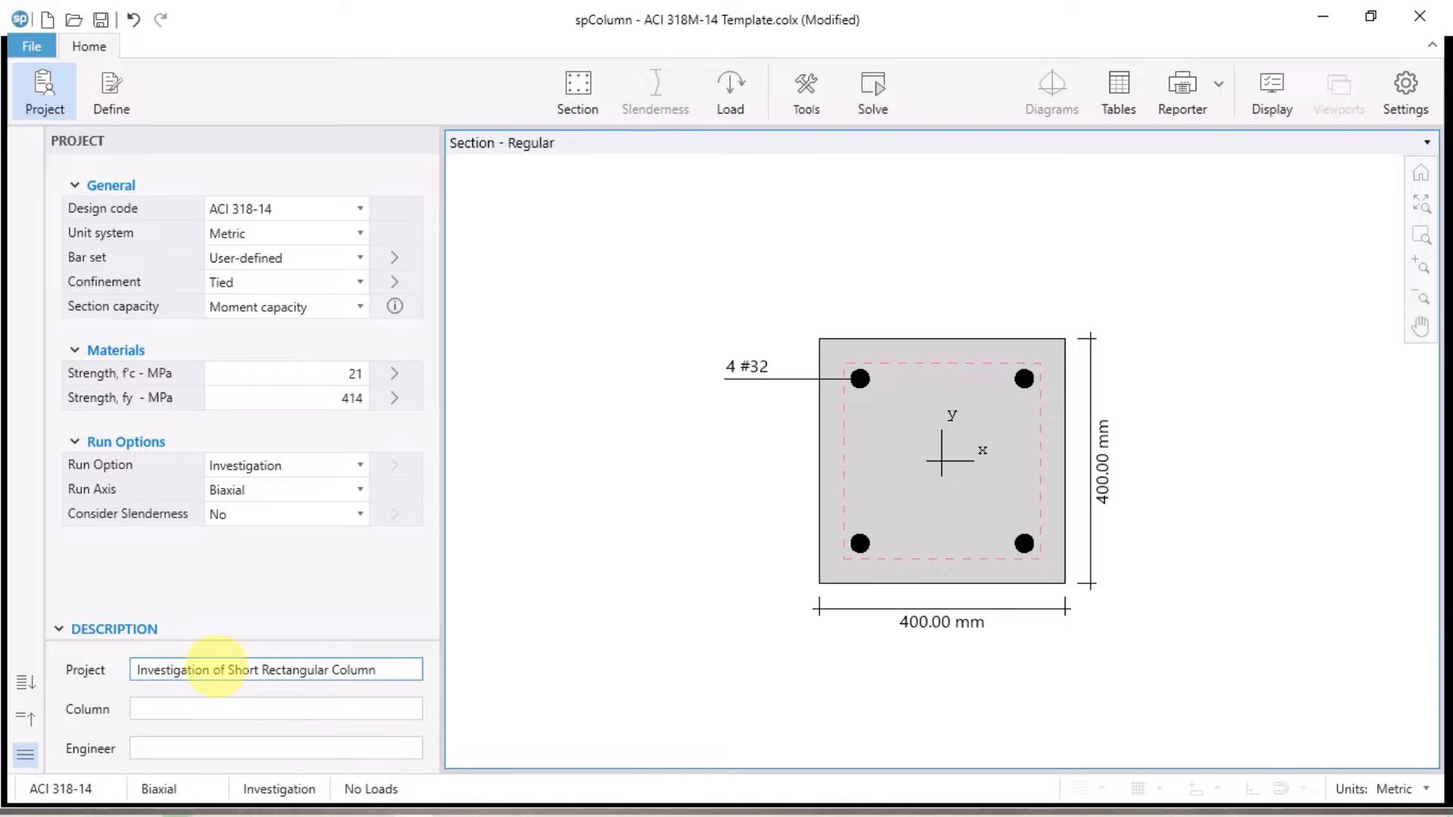
Fill in the project description with the column label Col 300x500 and the engineer's initials
click(199, 706)
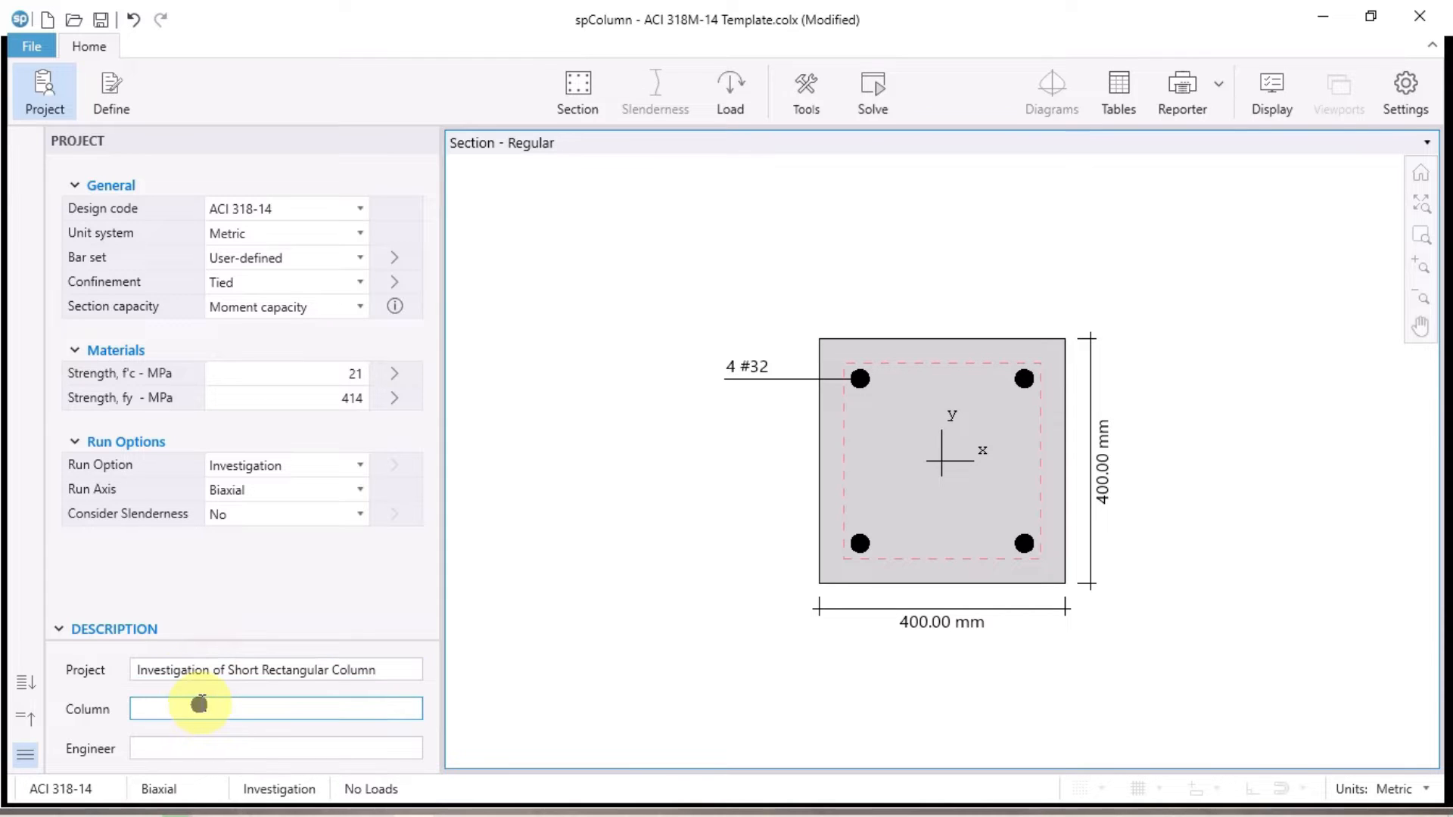
text(Col 300x500)
click(191, 749)
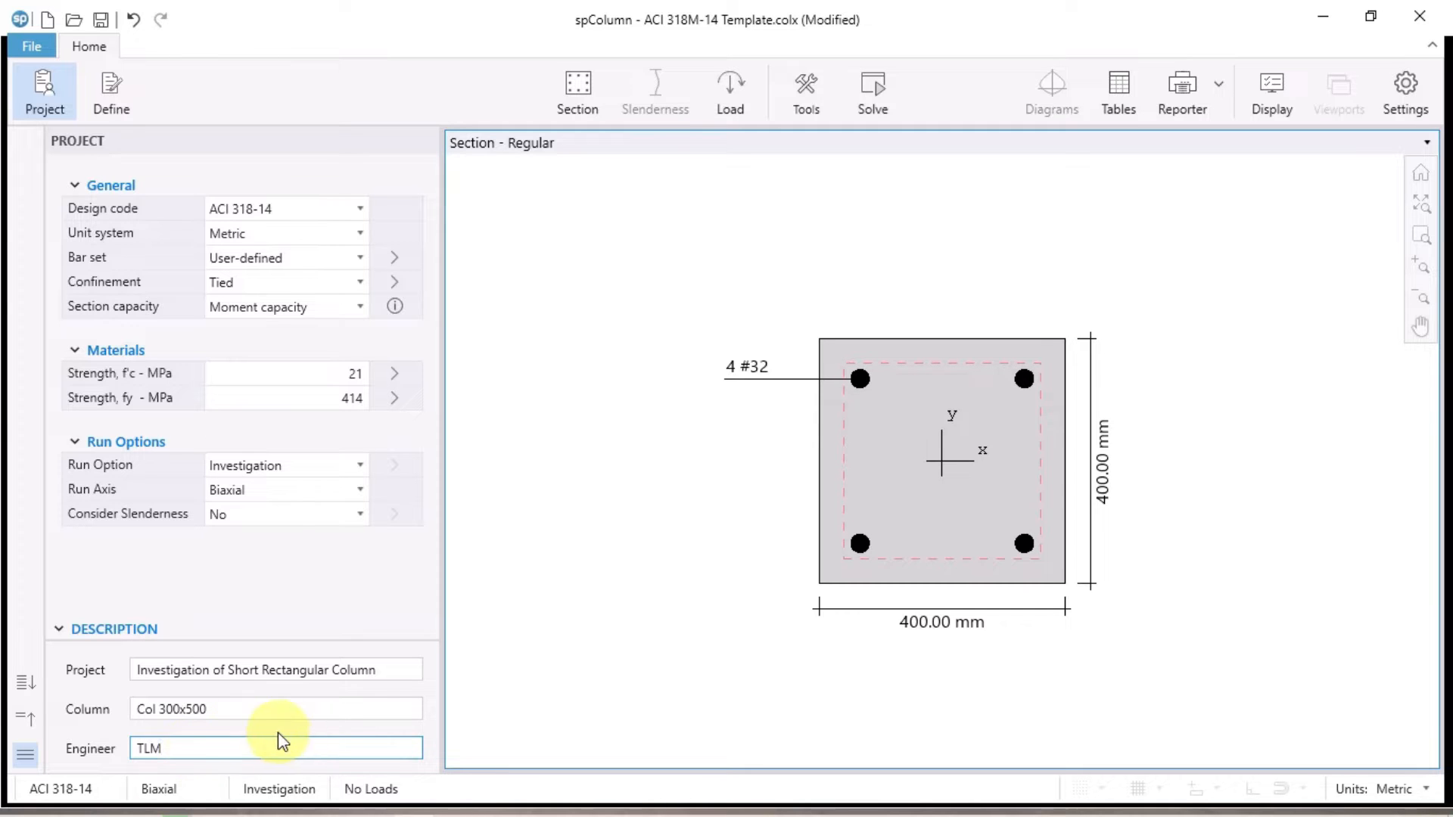
Set the rectangular column section's width to 500 mm and its depth to 300 mm
click(588, 84)
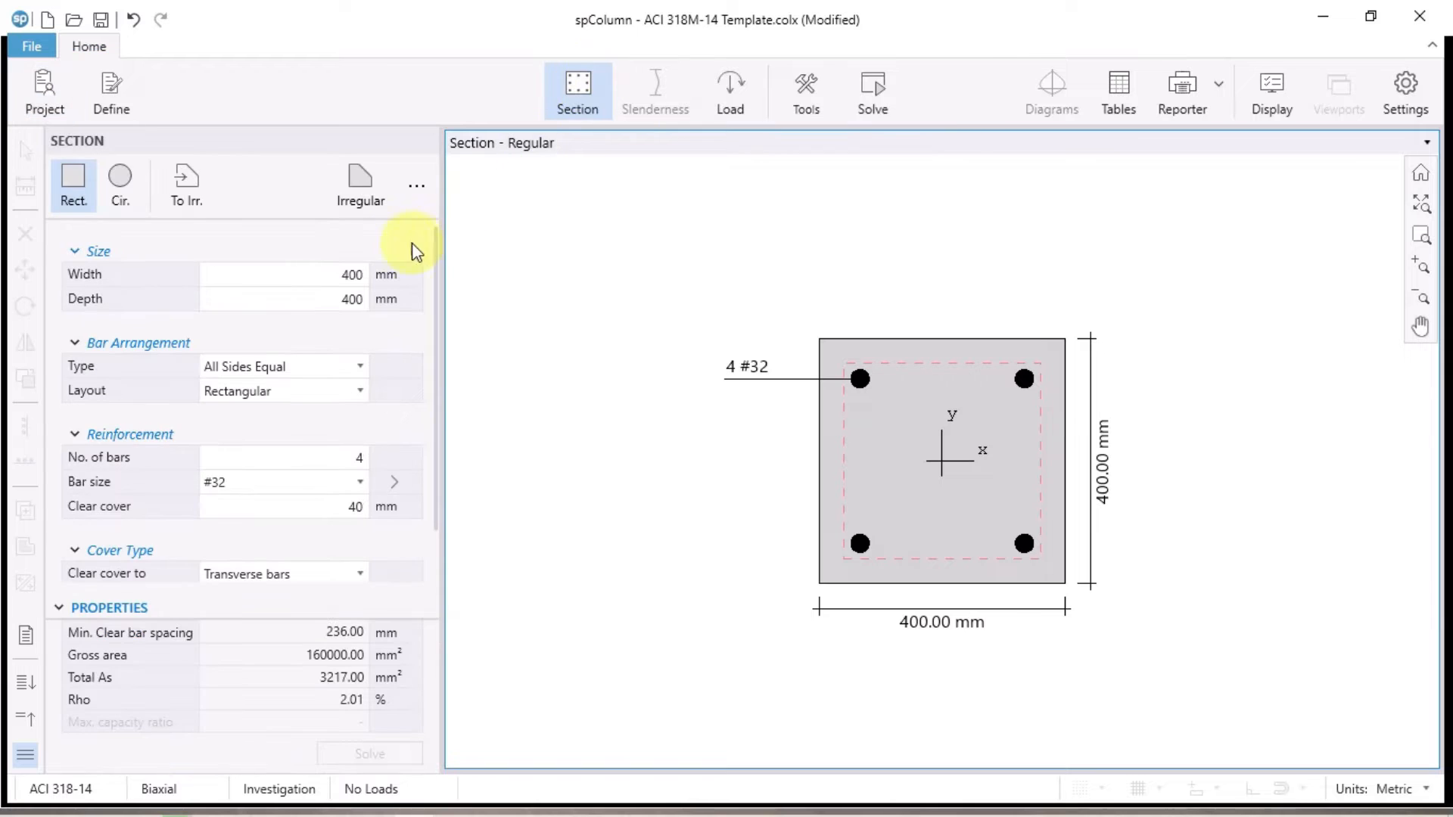
double_click(350, 276)
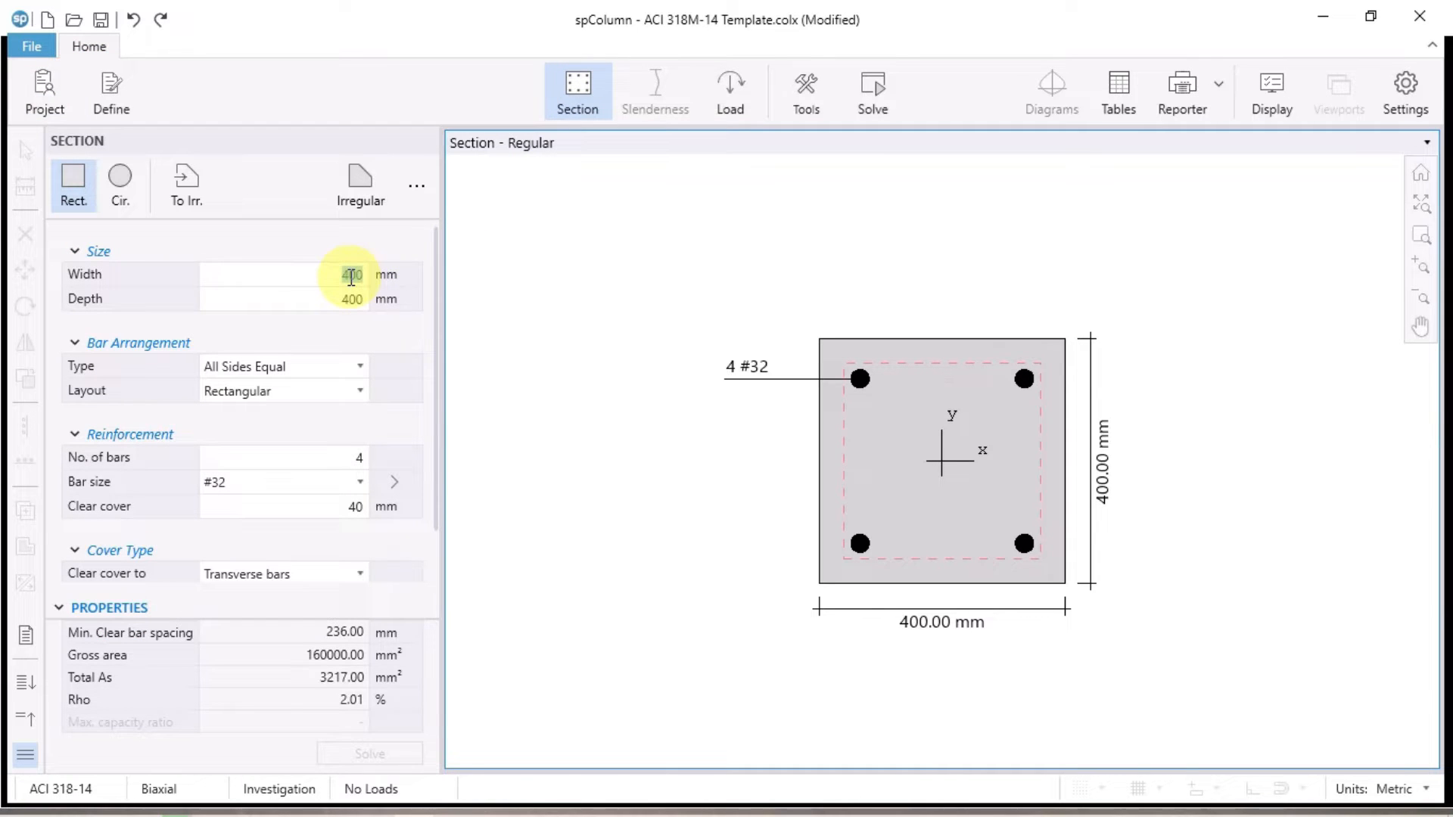
text(300)
click(351, 299)
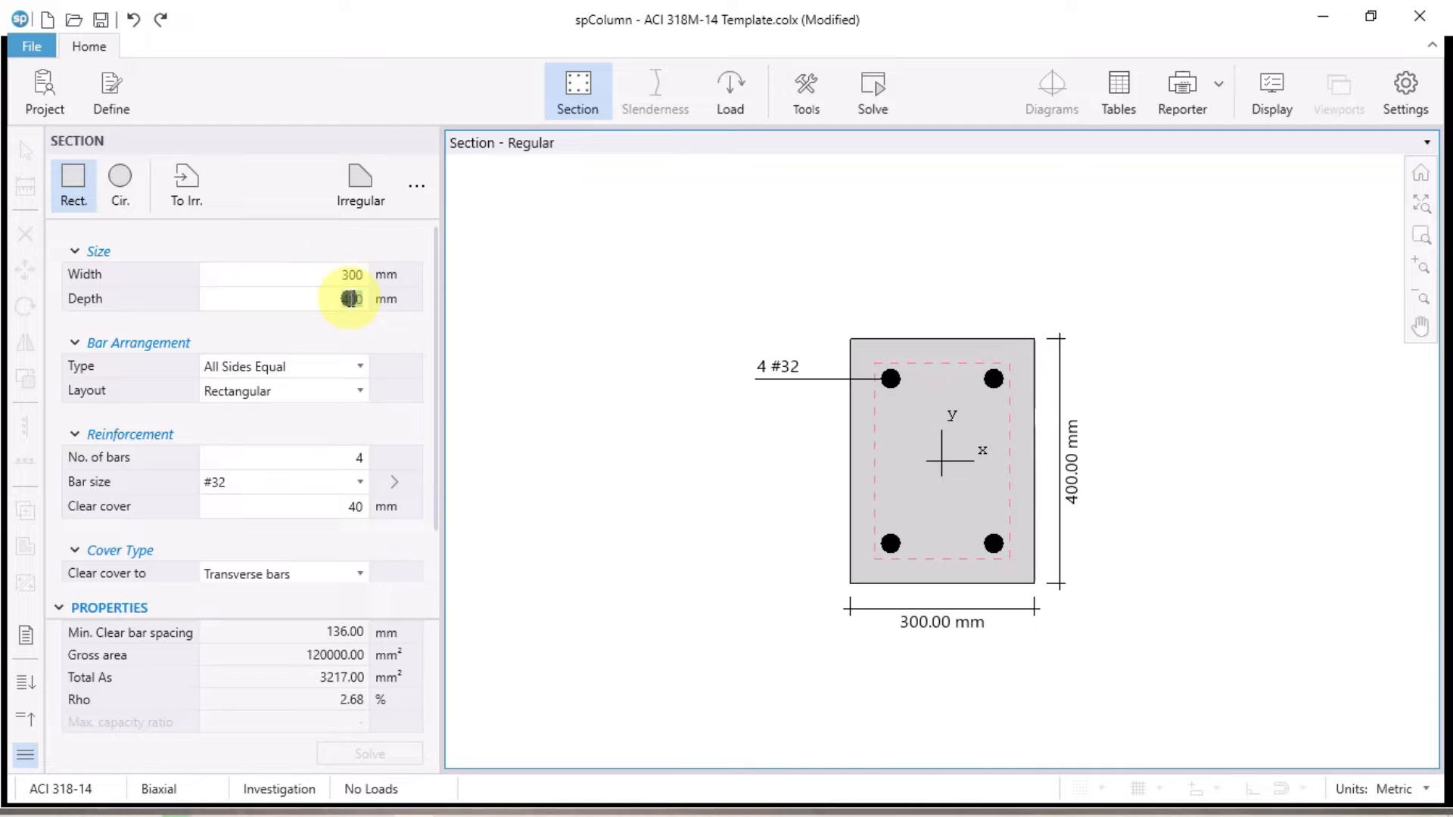
text(30)
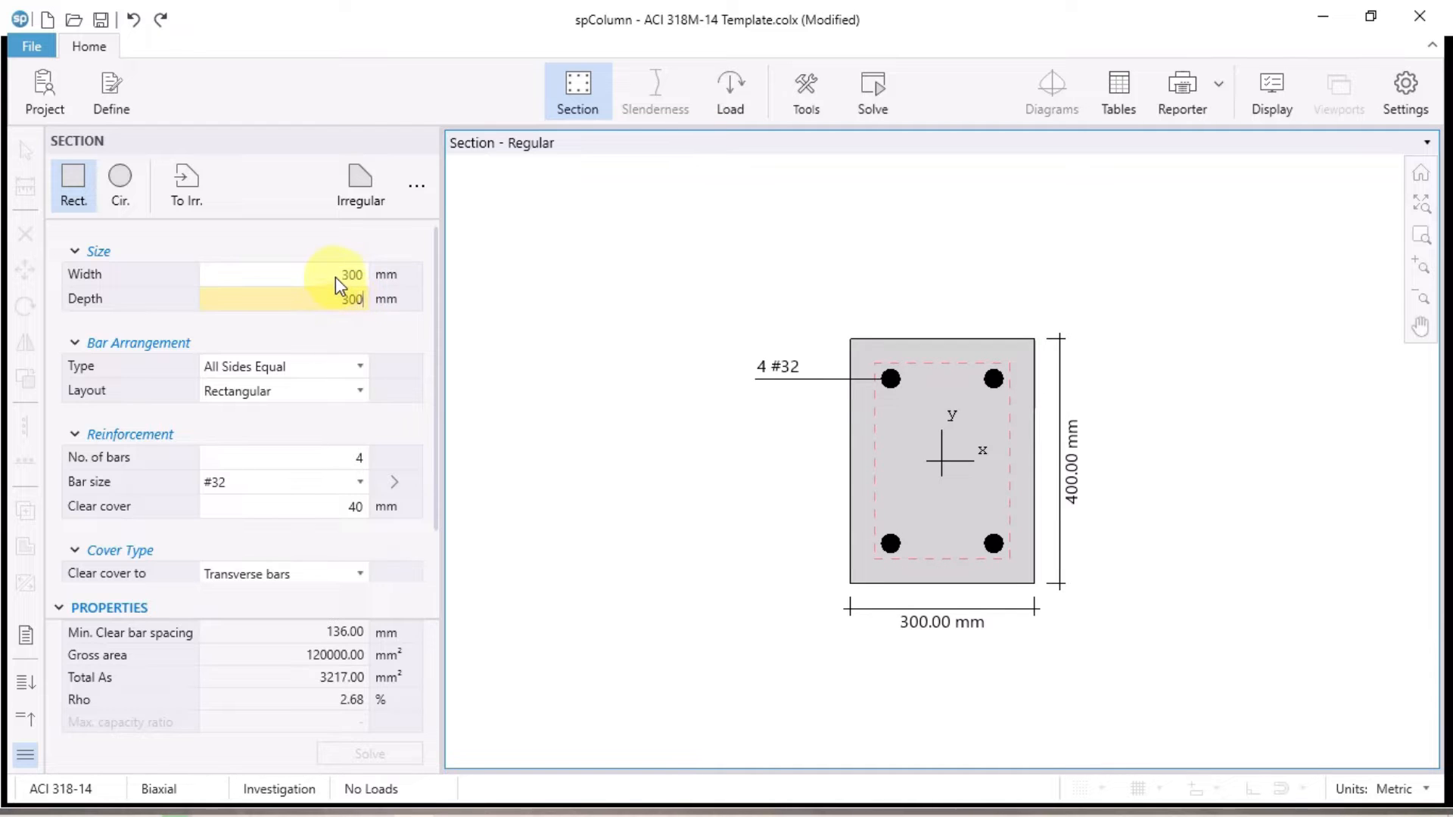
click(335, 277)
text(500)
key(Return)
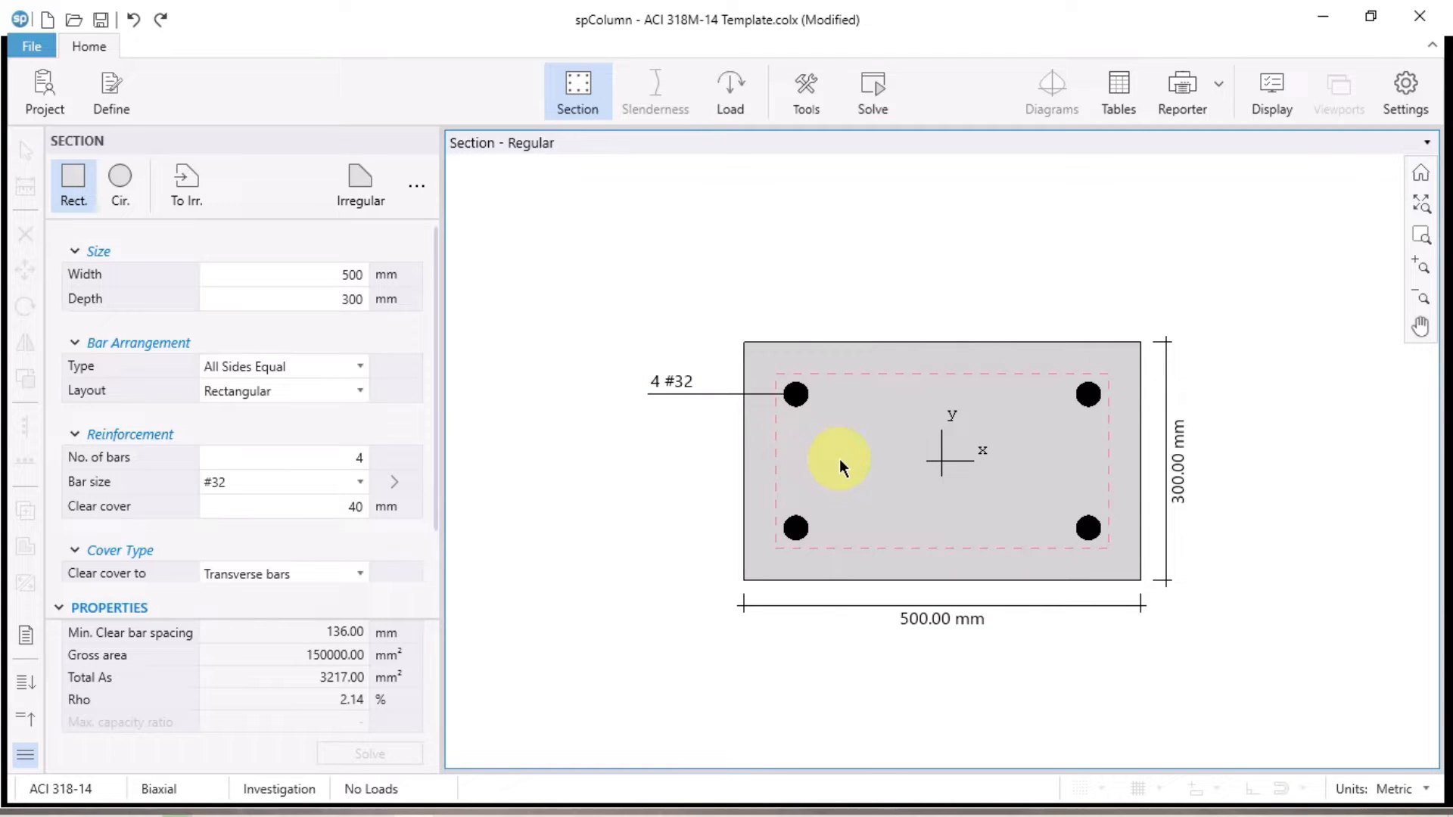
Change the bar arrangement type to Sides Different and set the top and bottom bar sizes to #20
click(356, 367)
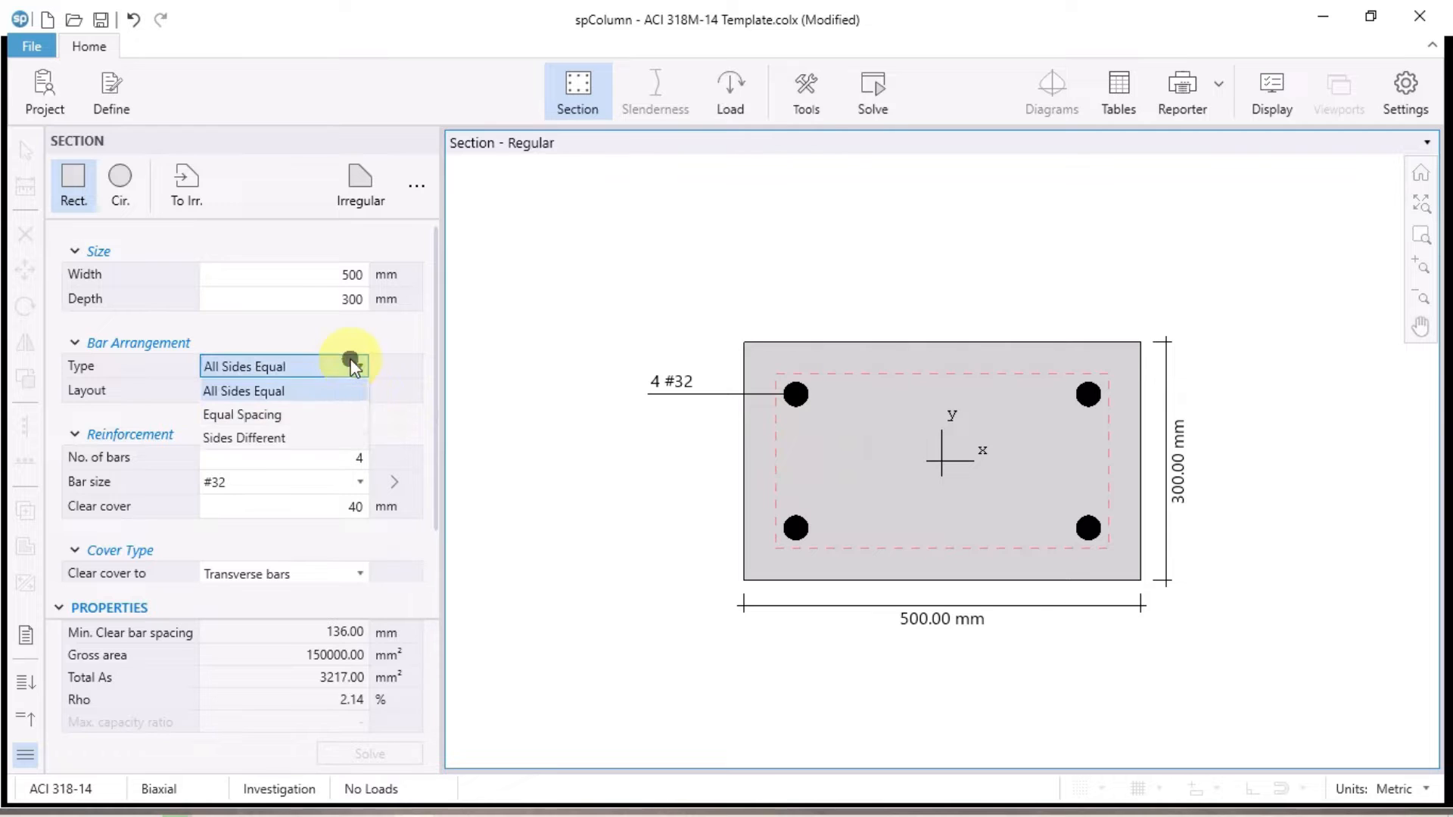
click(318, 437)
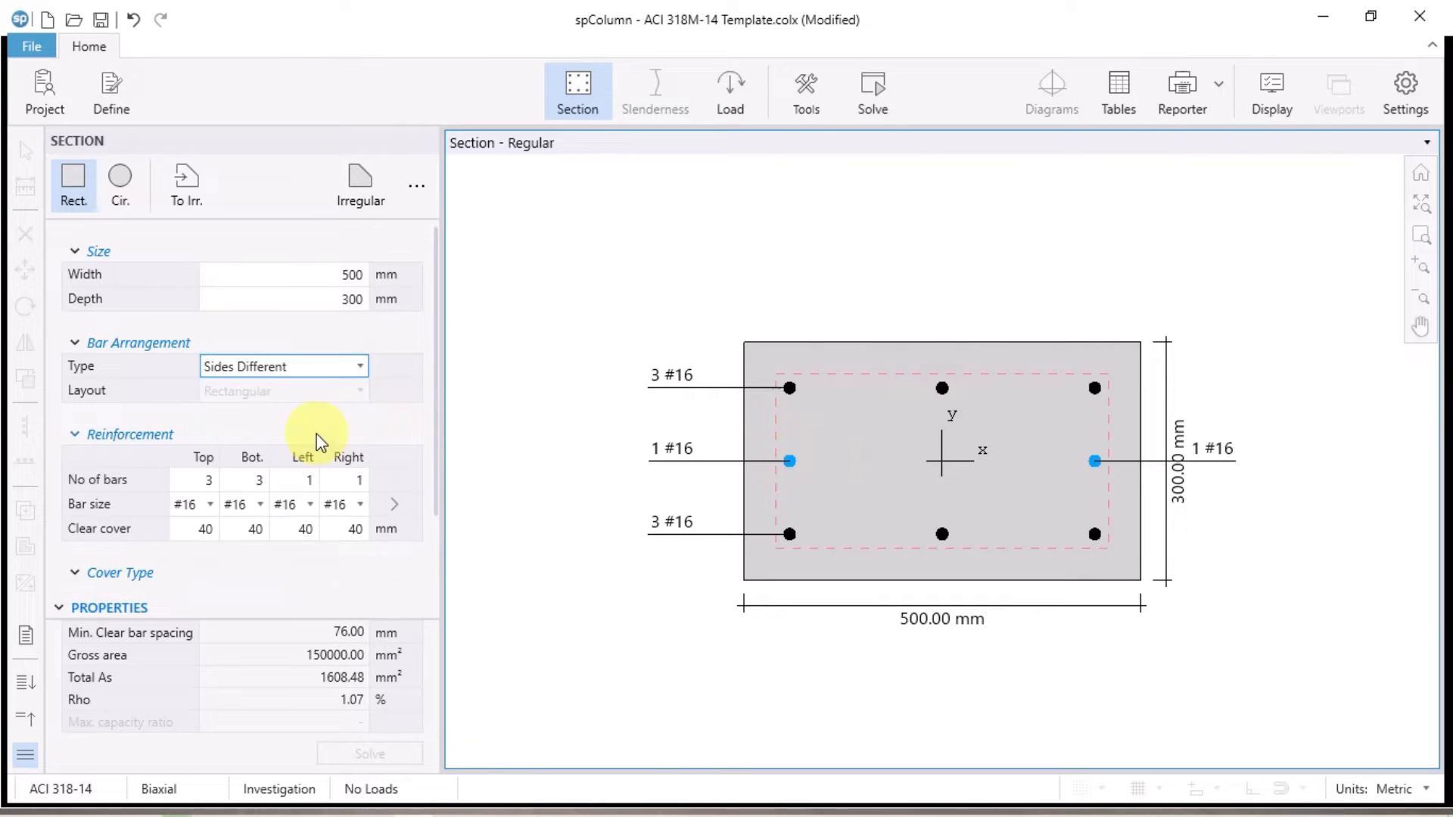
click(211, 505)
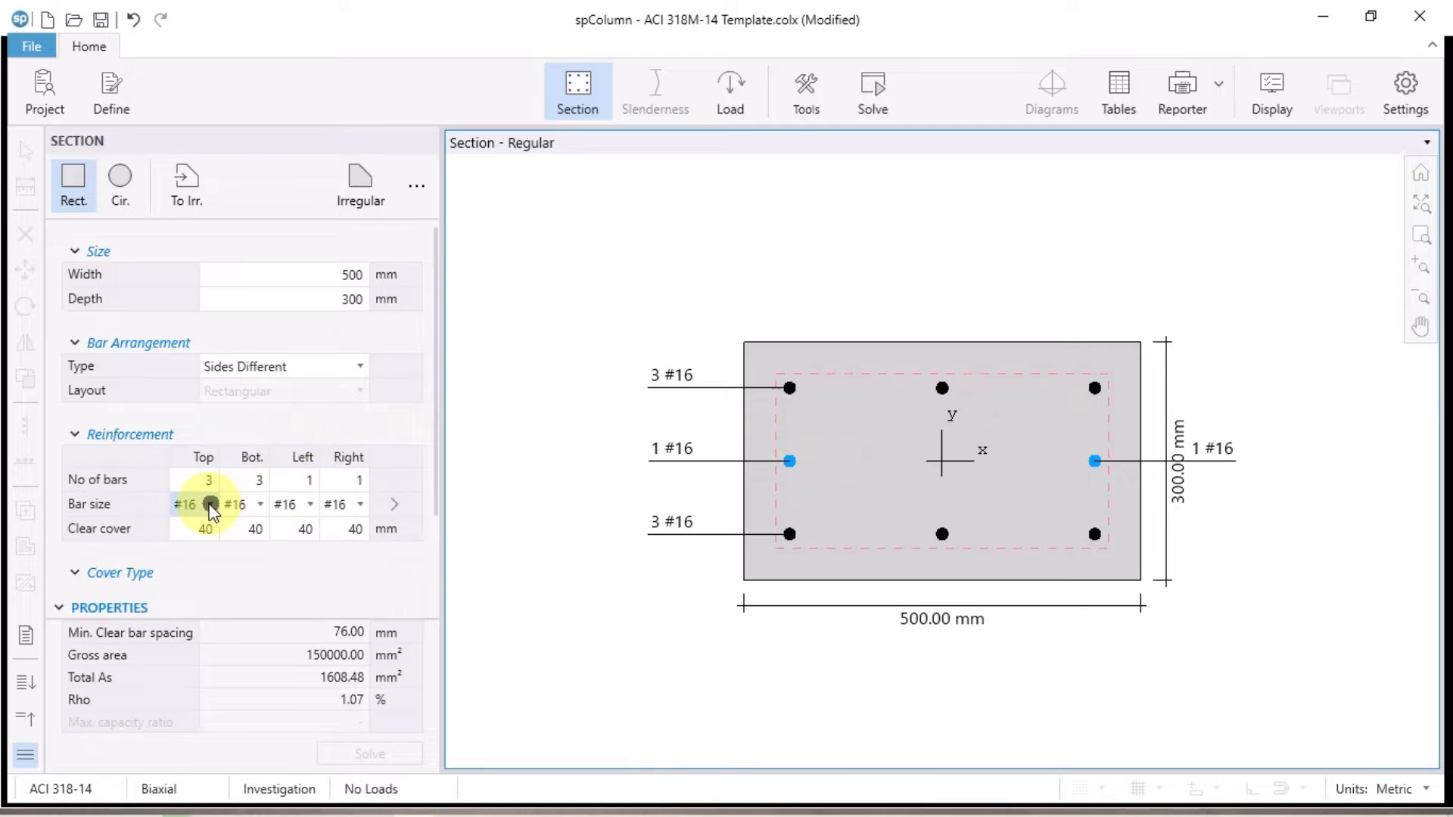
click(196, 603)
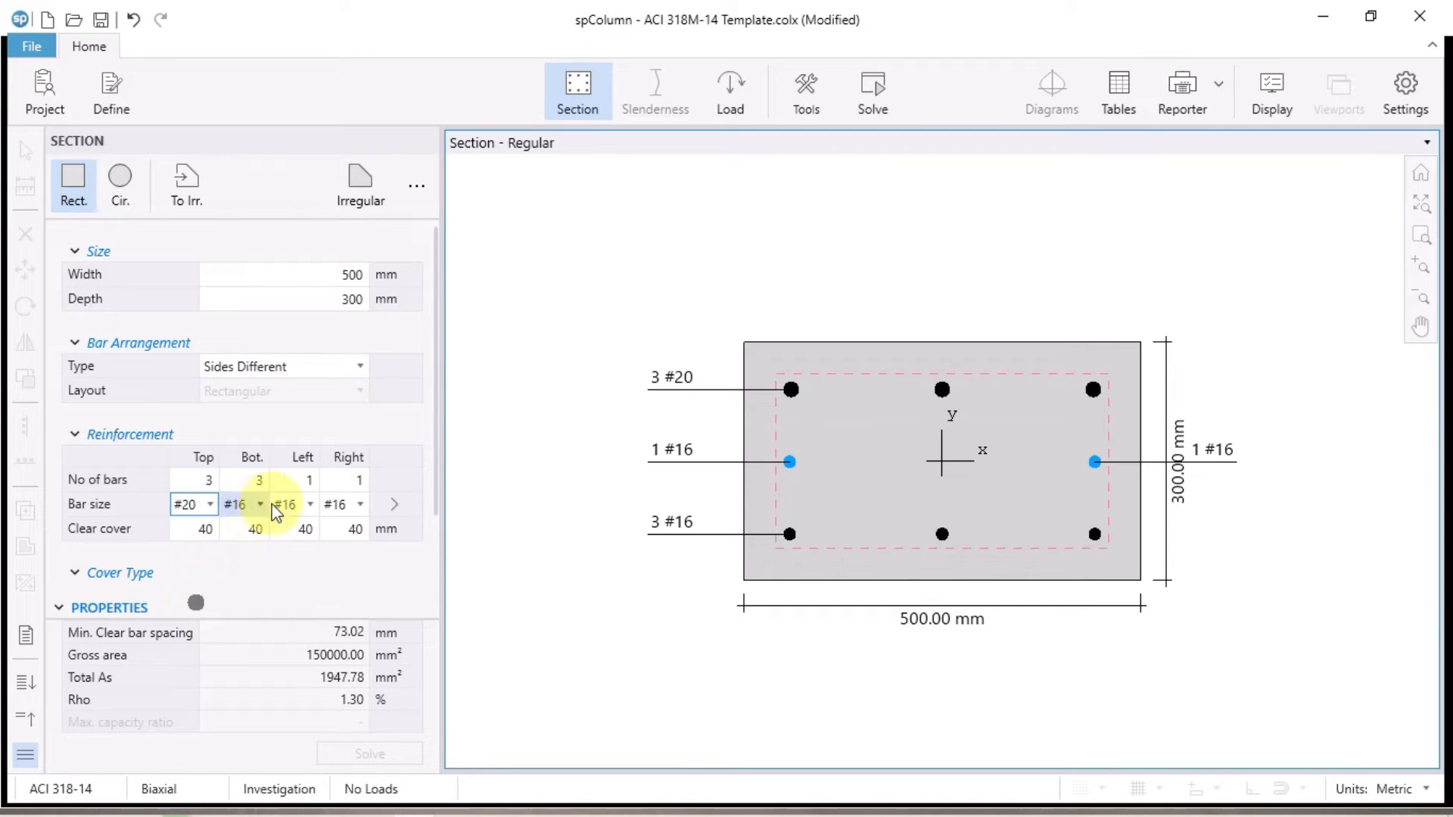
click(248, 505)
click(248, 505)
click(254, 609)
Set the bar size for the section's left and right sides to #20
click(307, 505)
click(306, 505)
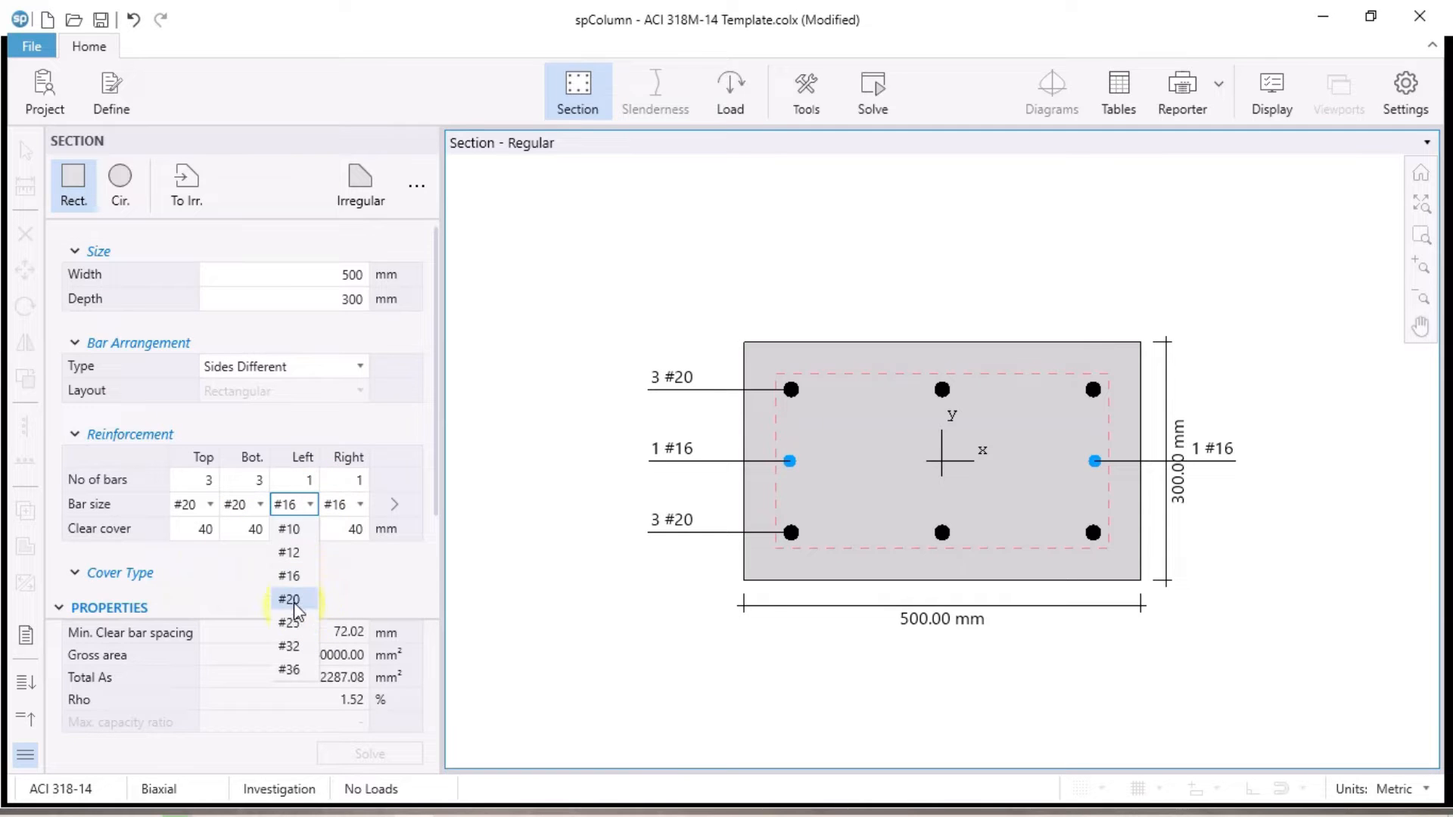
click(295, 603)
click(347, 505)
click(347, 505)
click(342, 602)
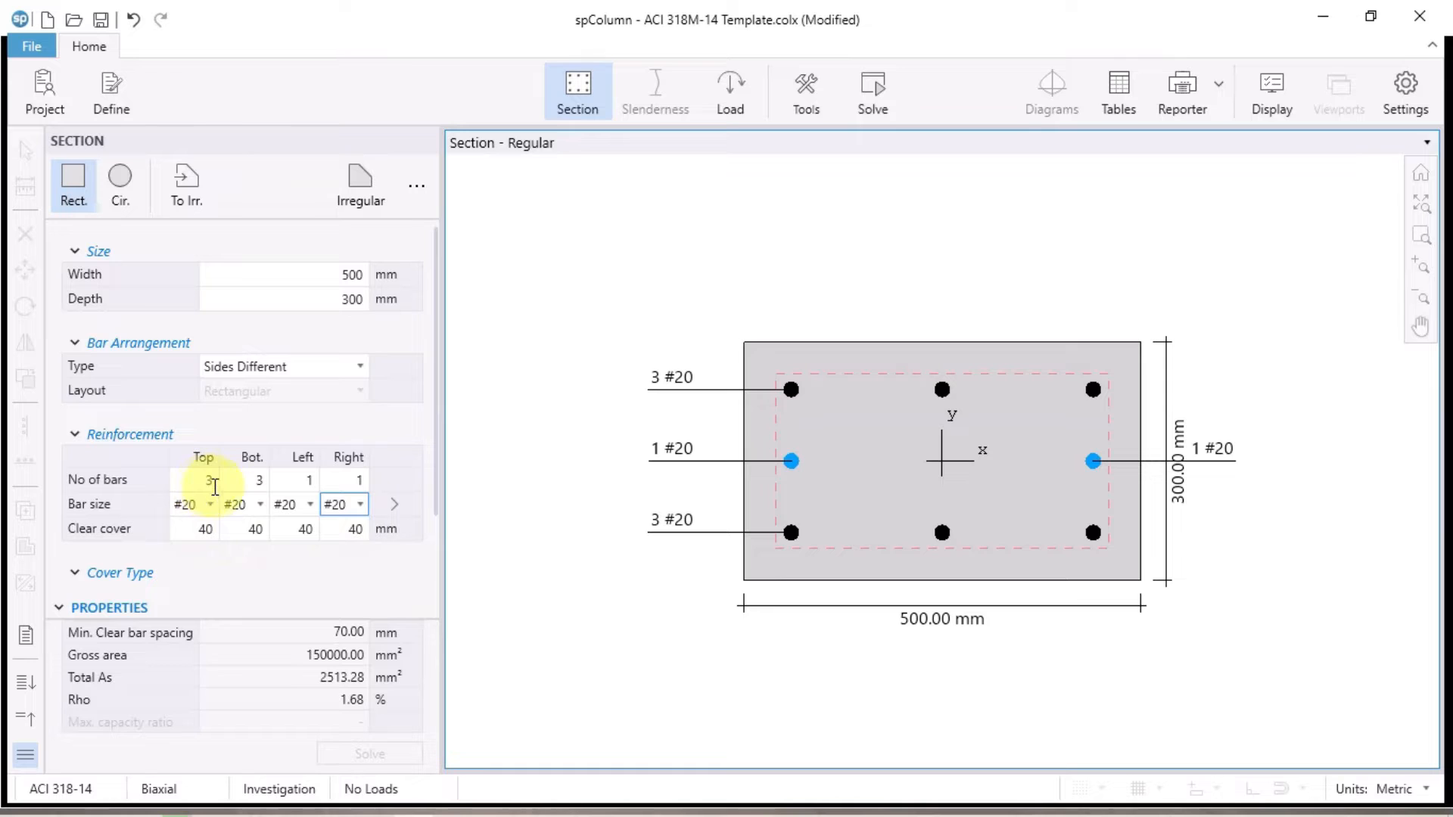
Set the number of bars on the section's left and right sides to 0
click(302, 477)
text(0)
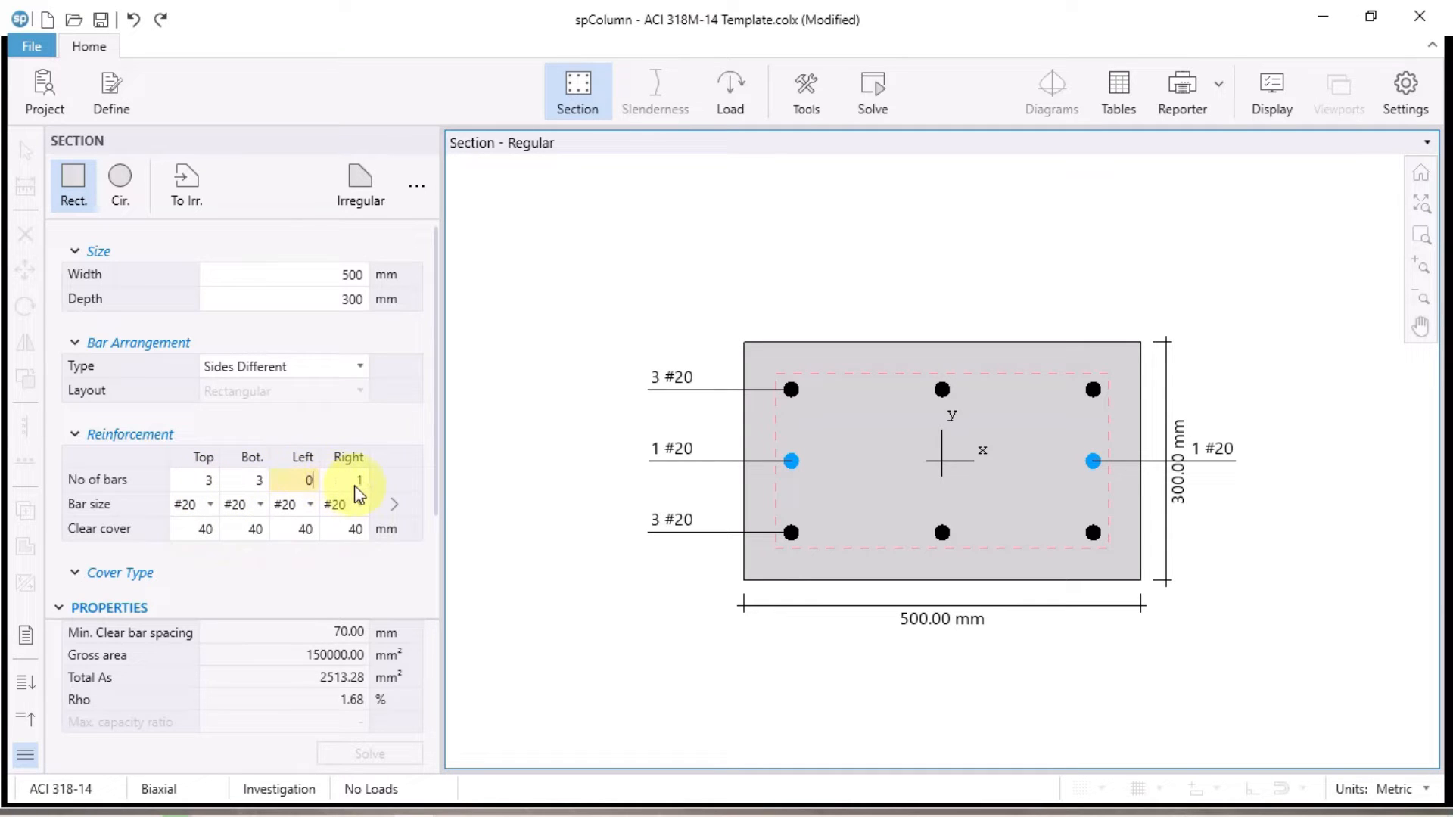
click(356, 483)
text(0)
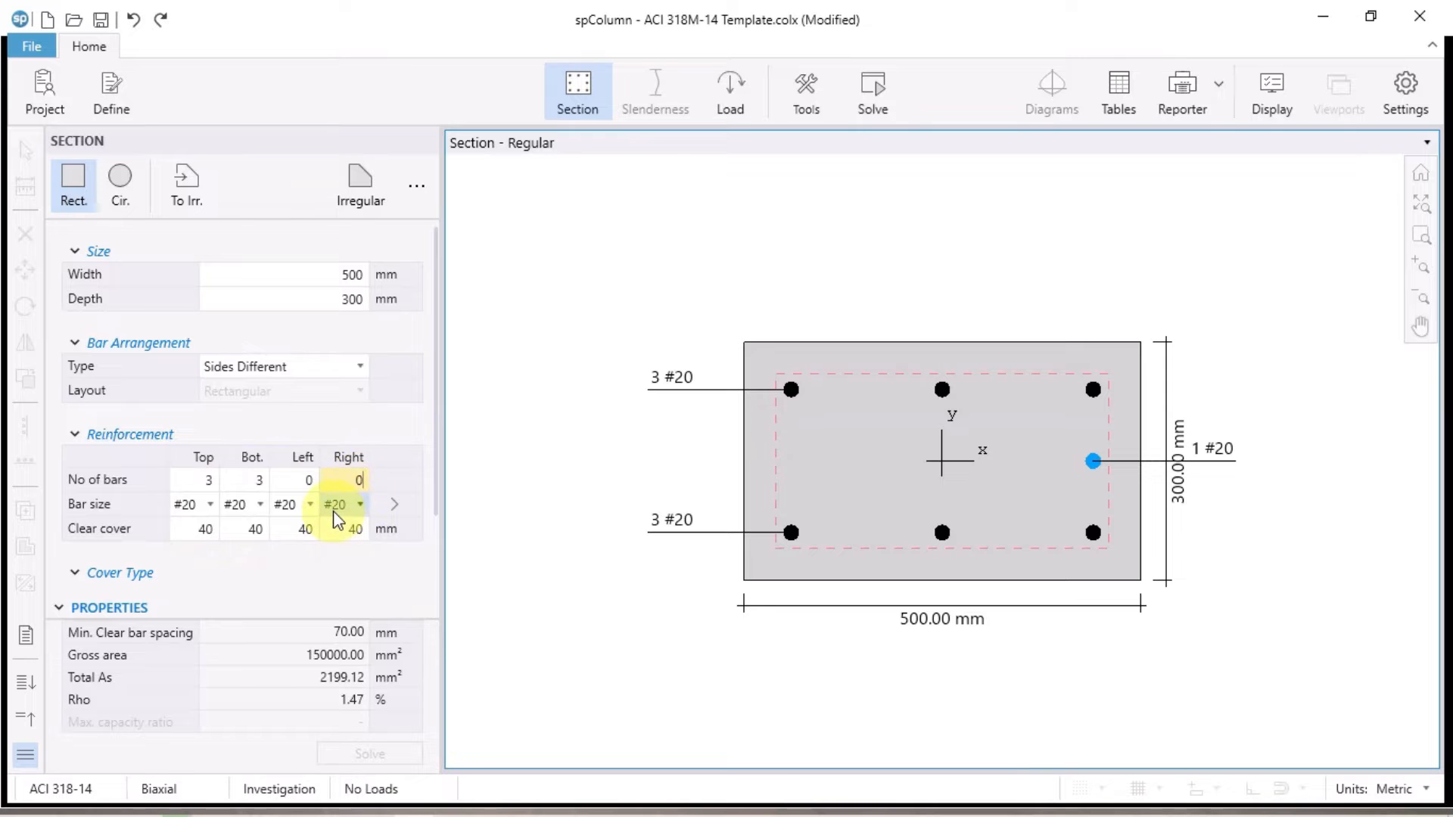
click(334, 509)
click(399, 596)
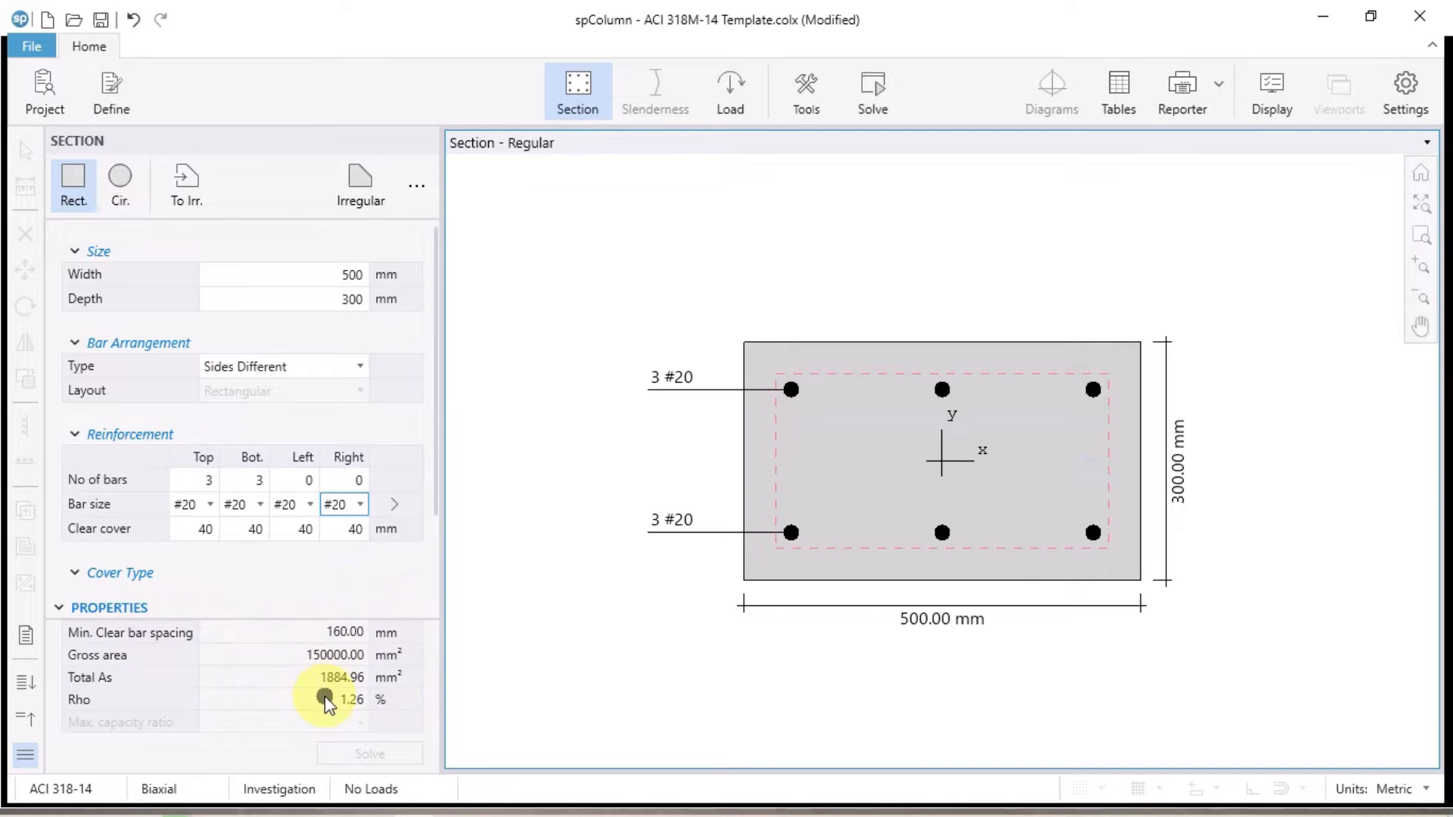
Add a factored load with Pu 312 kN, Mux 65 kNm and Muy 71 kNm
click(741, 103)
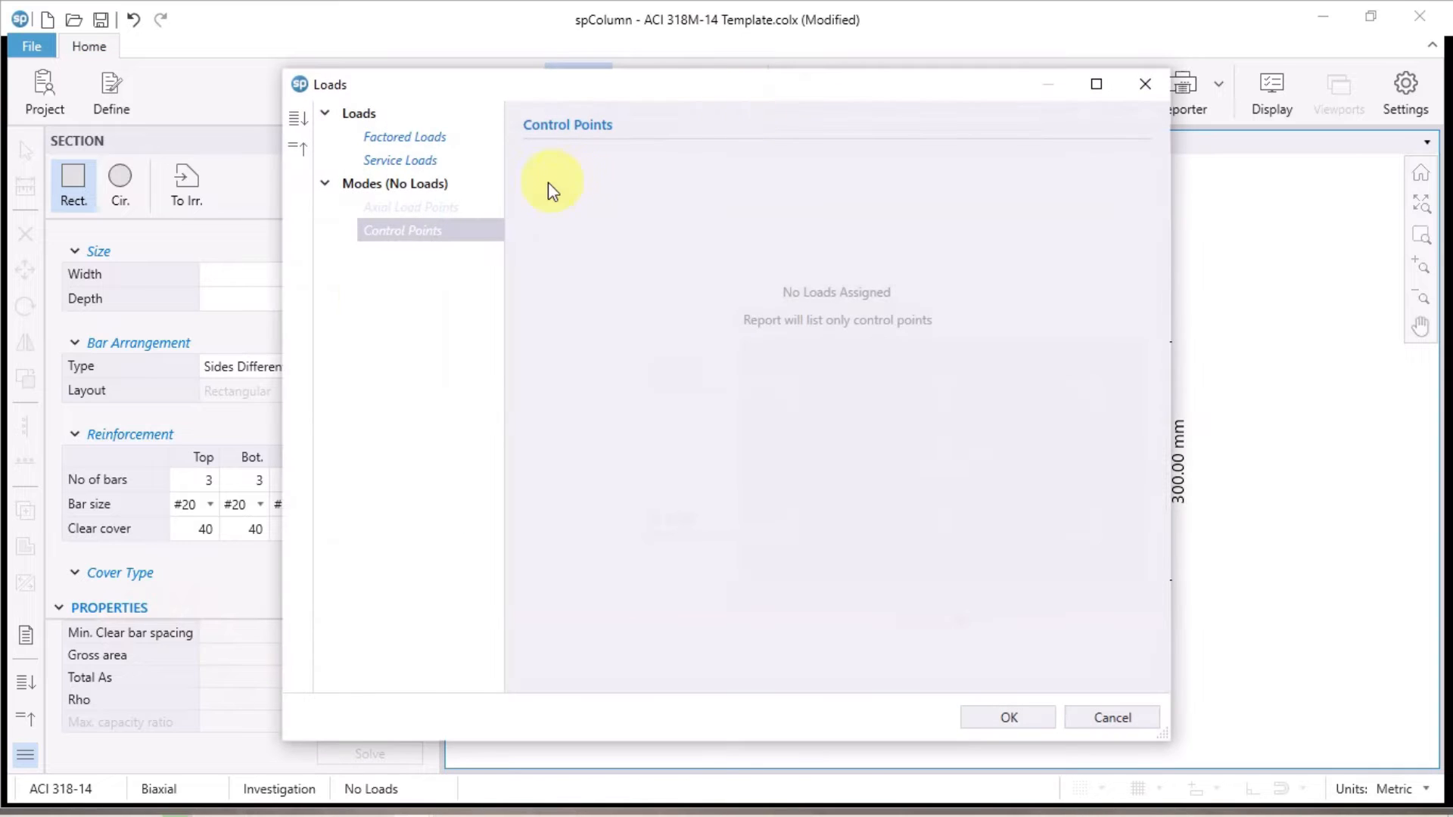
click(437, 139)
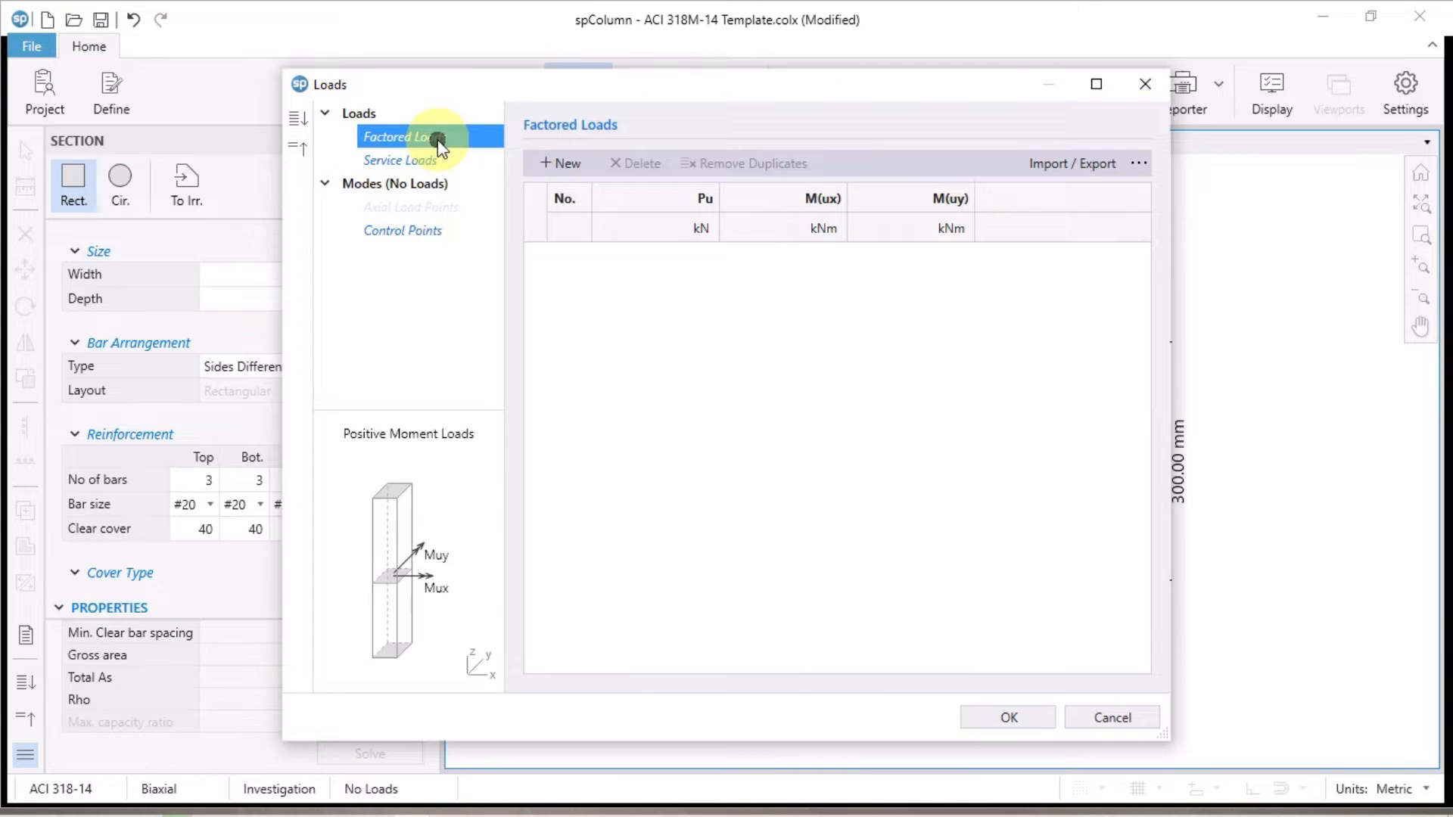
click(679, 233)
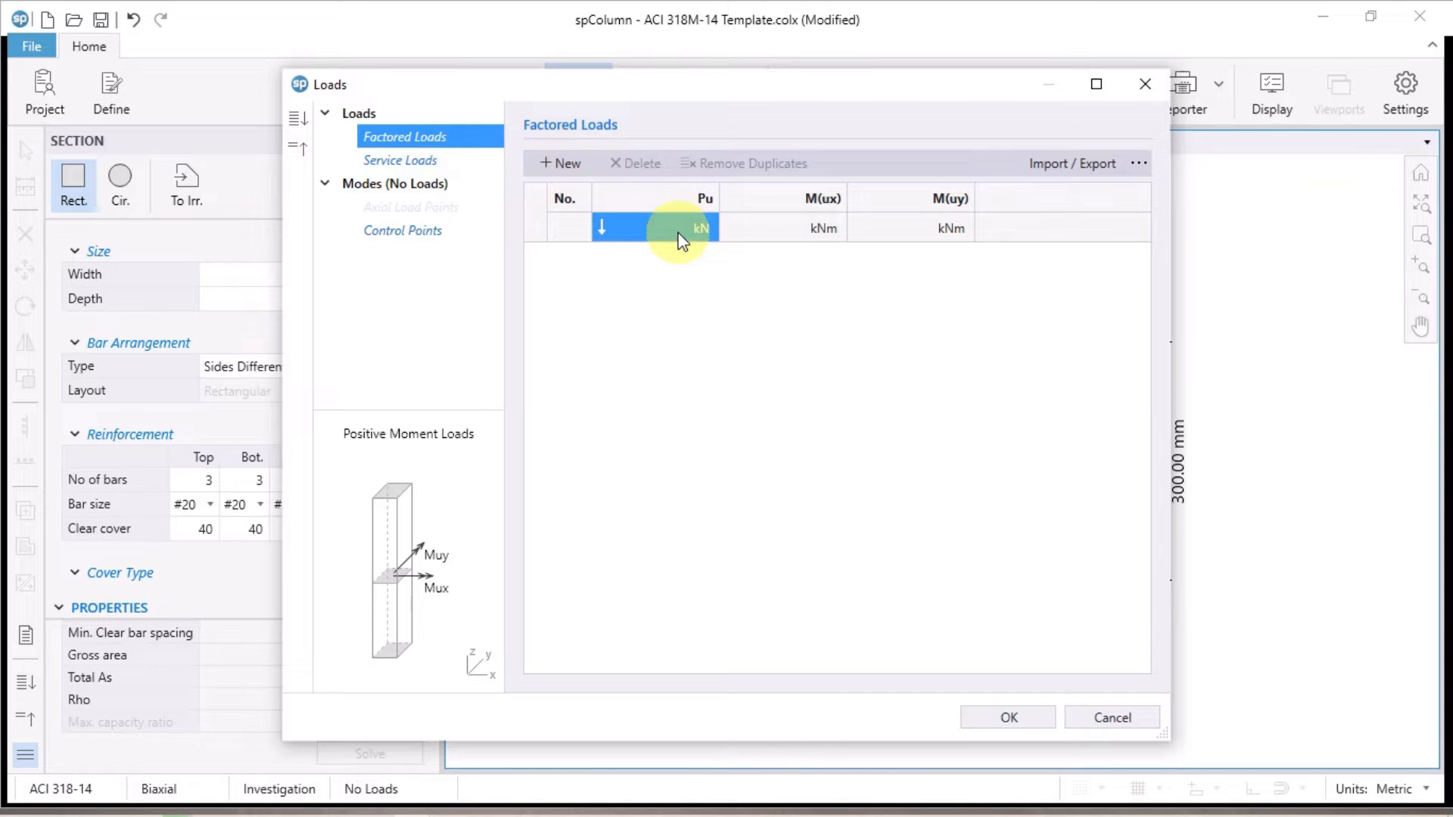
click(571, 175)
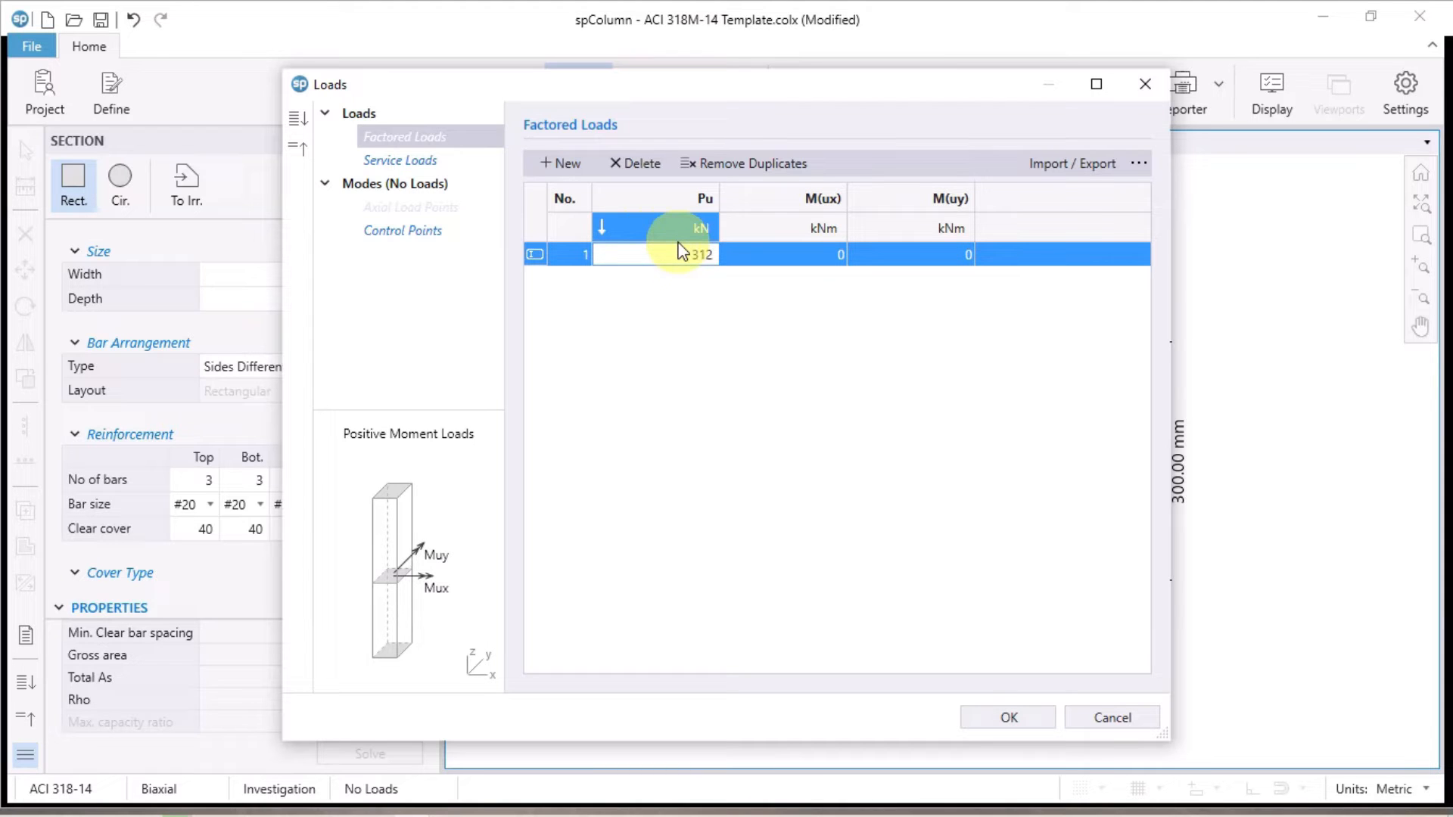
click(785, 253)
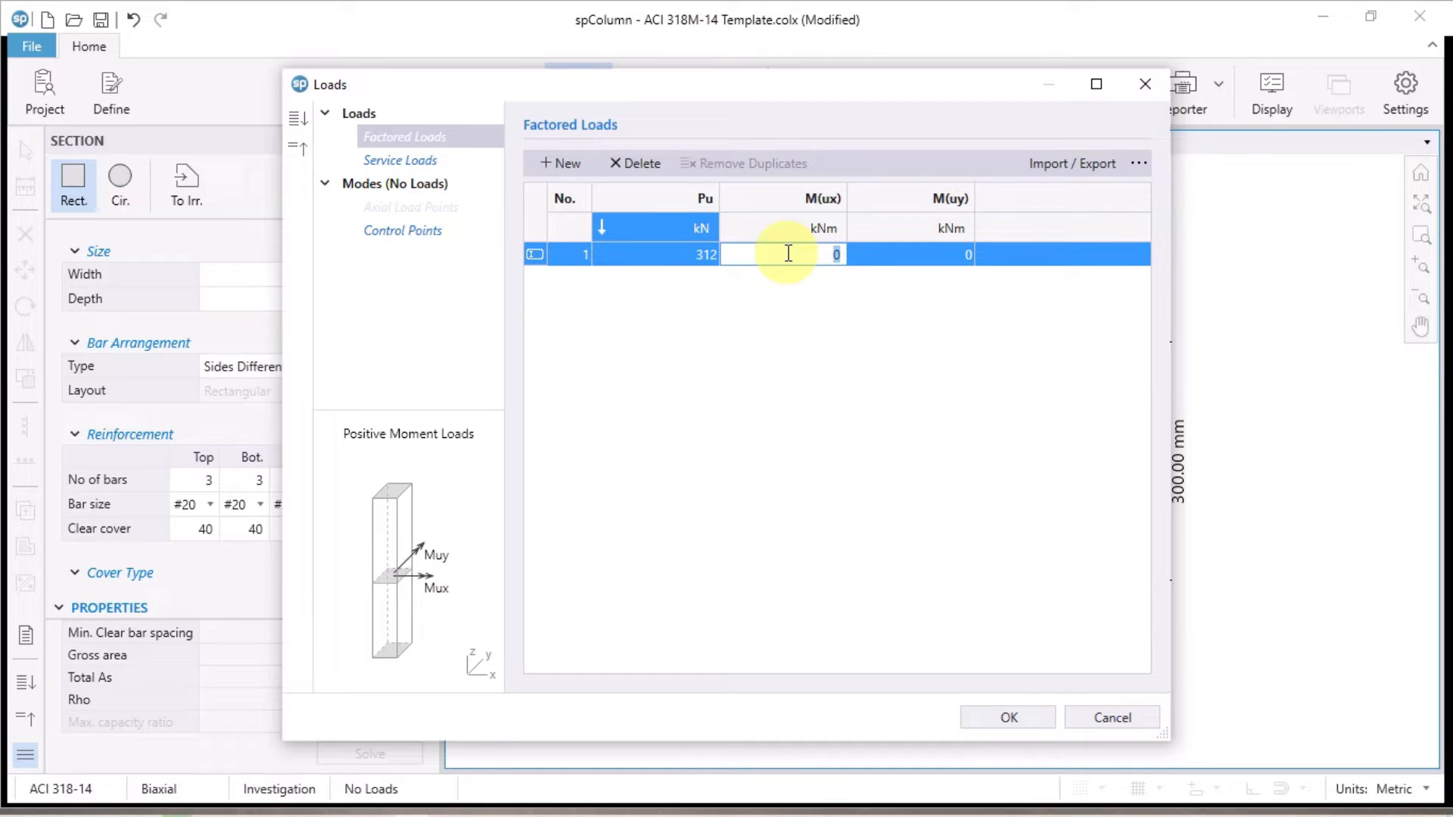
text(65)
click(904, 256)
text(71)
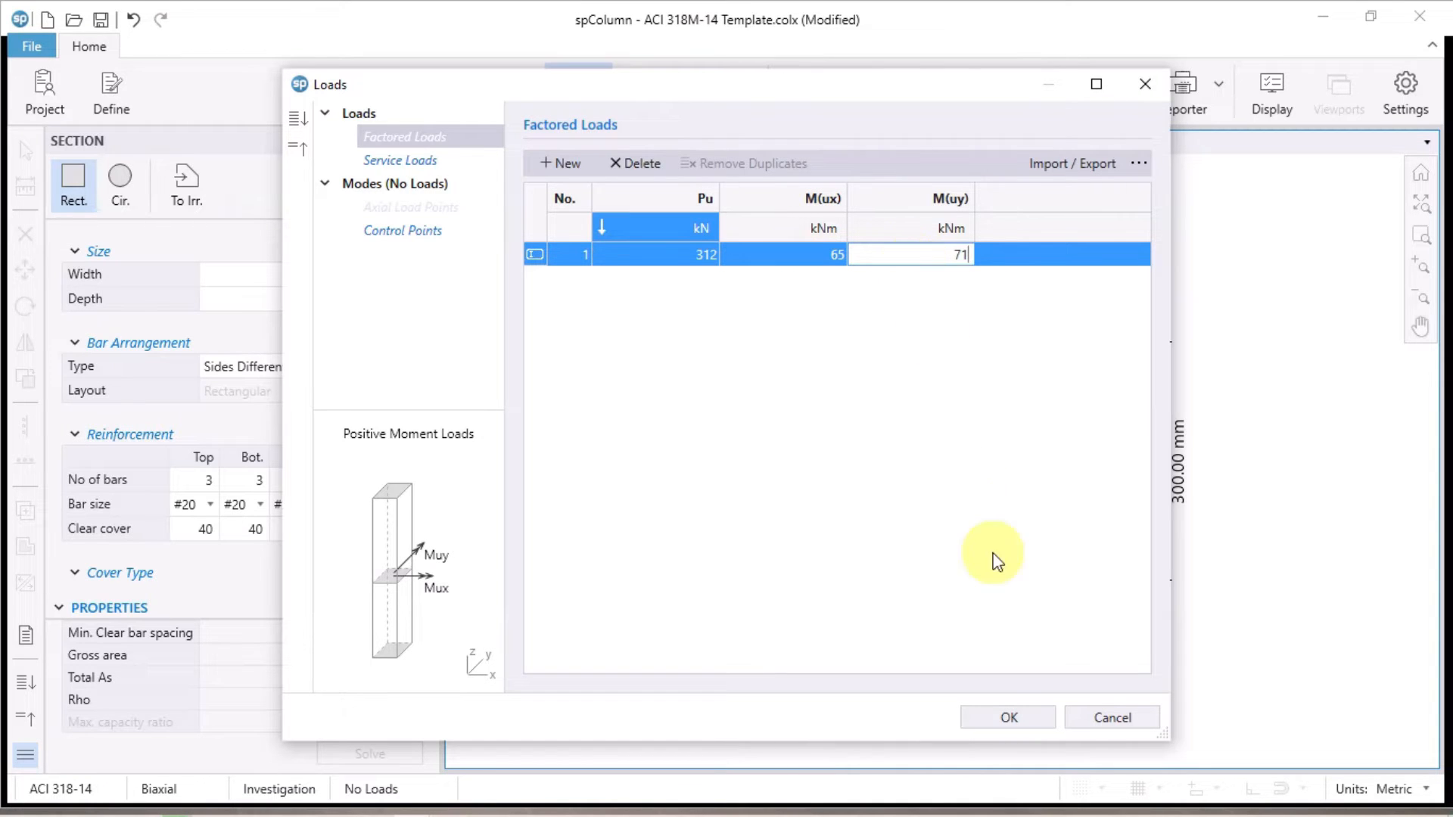
click(1011, 719)
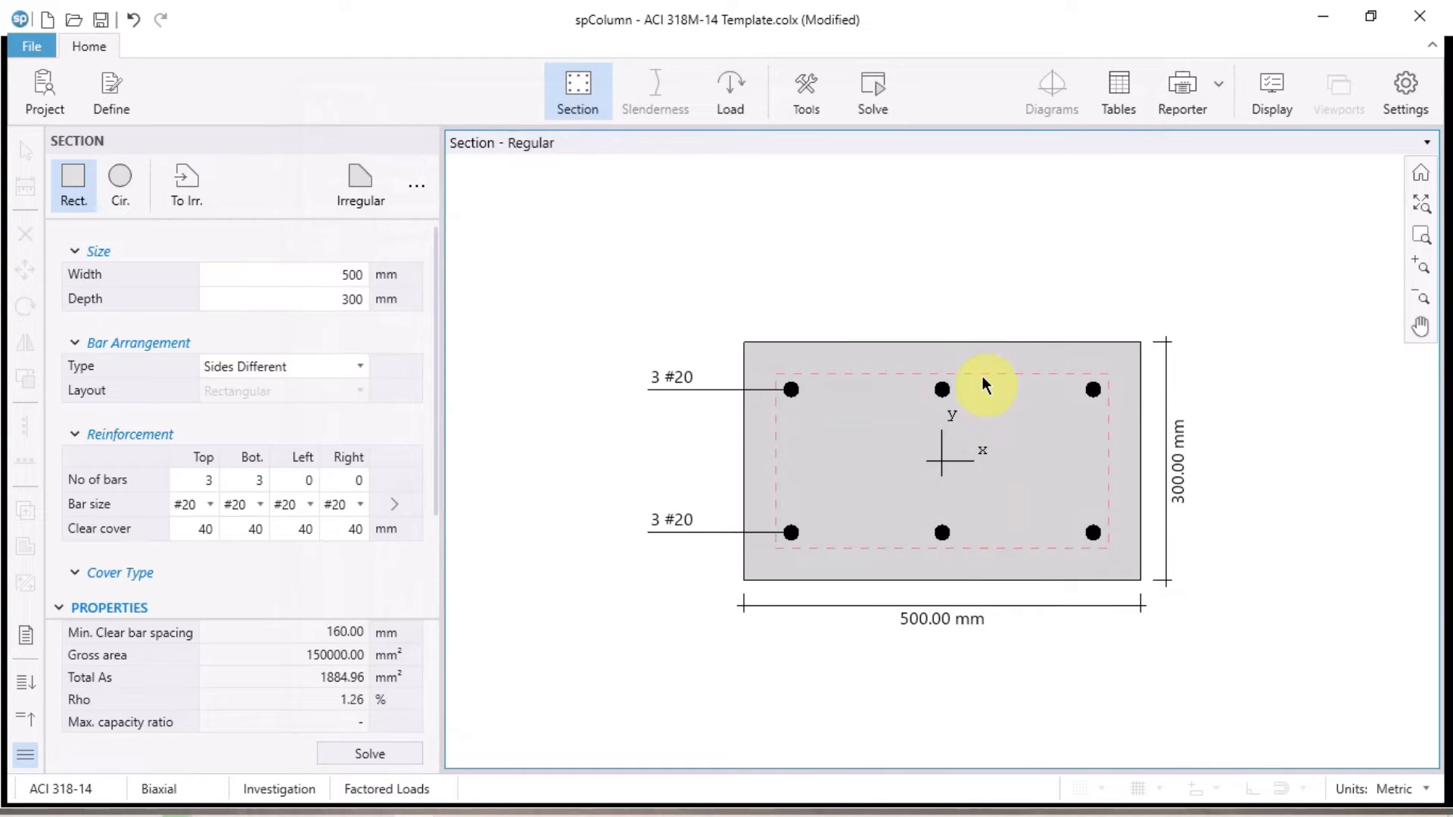
Solve the column investigation and examine the load point against the capacity curve in the PM diagram
click(867, 101)
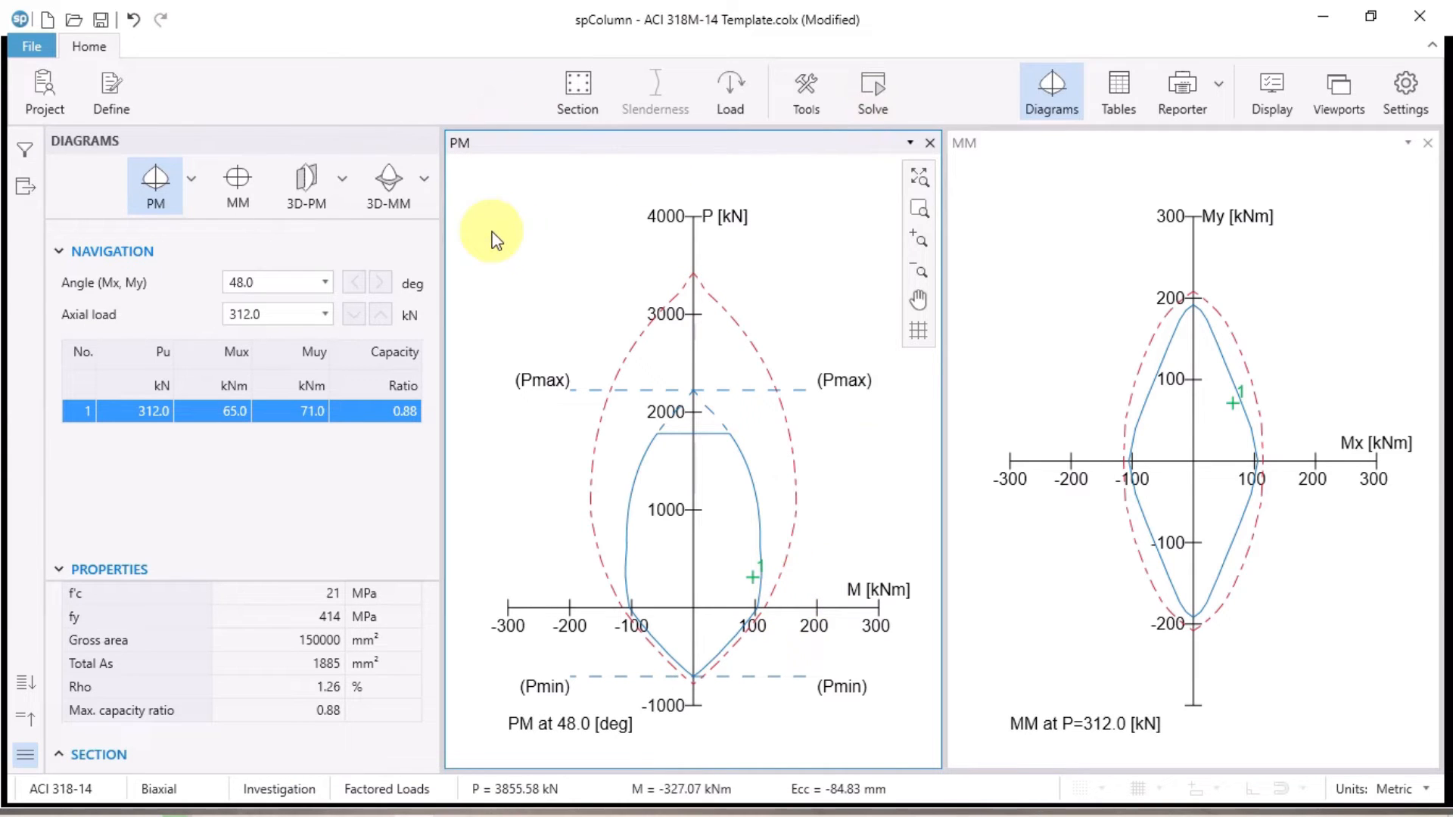
click(1051, 238)
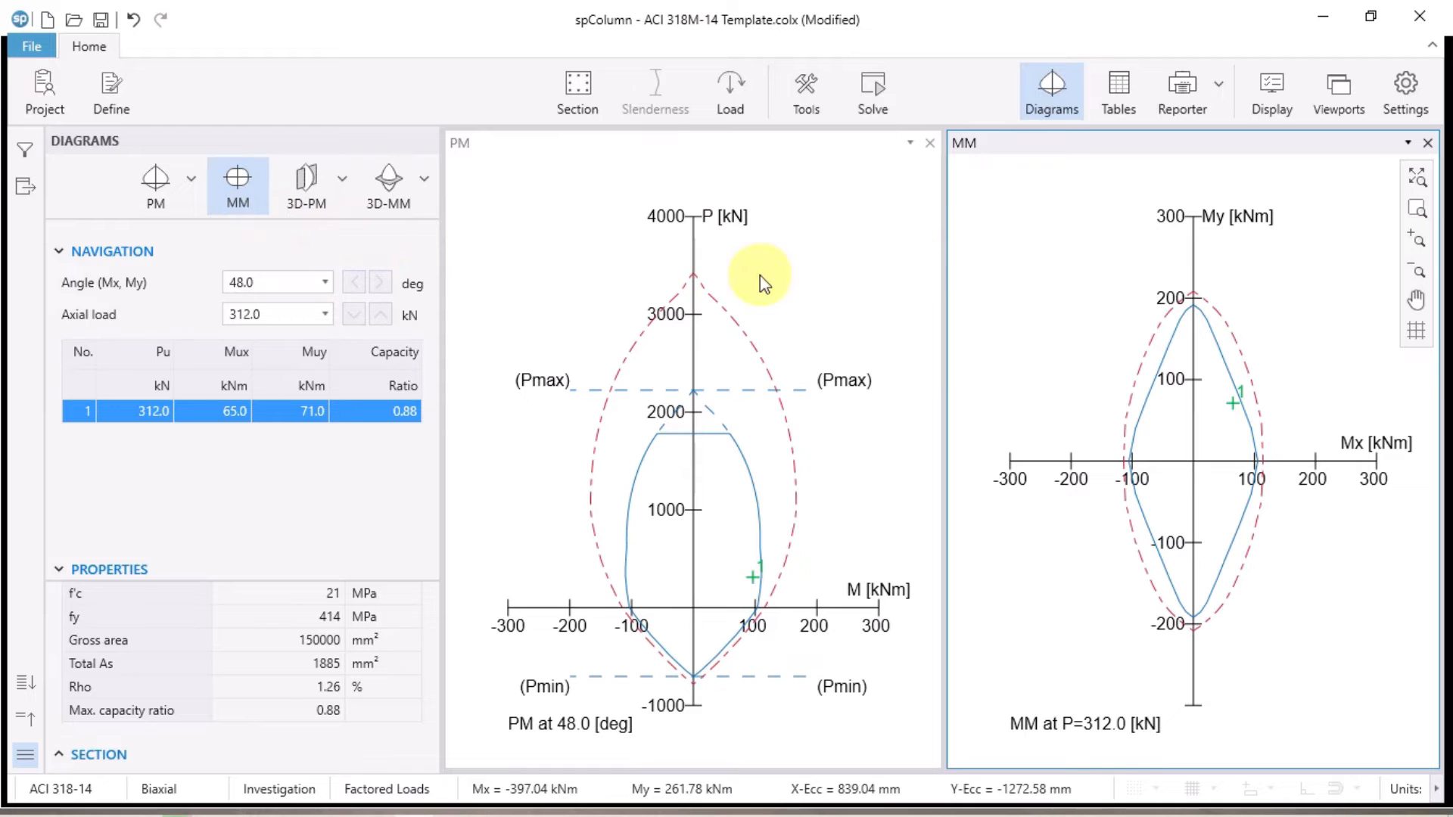
scroll(757, 607, up, 3)
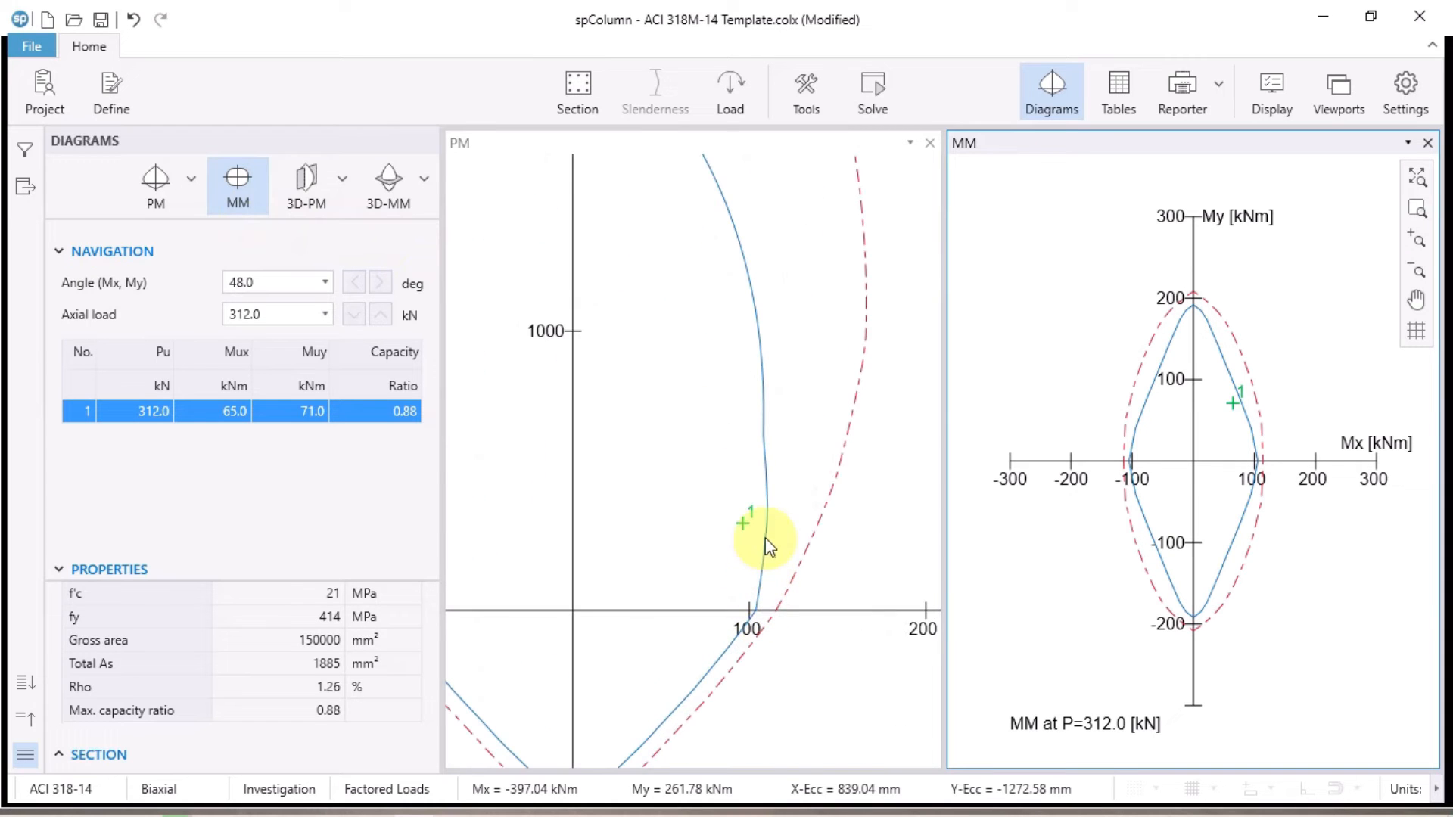
scroll(761, 526, down, 1)
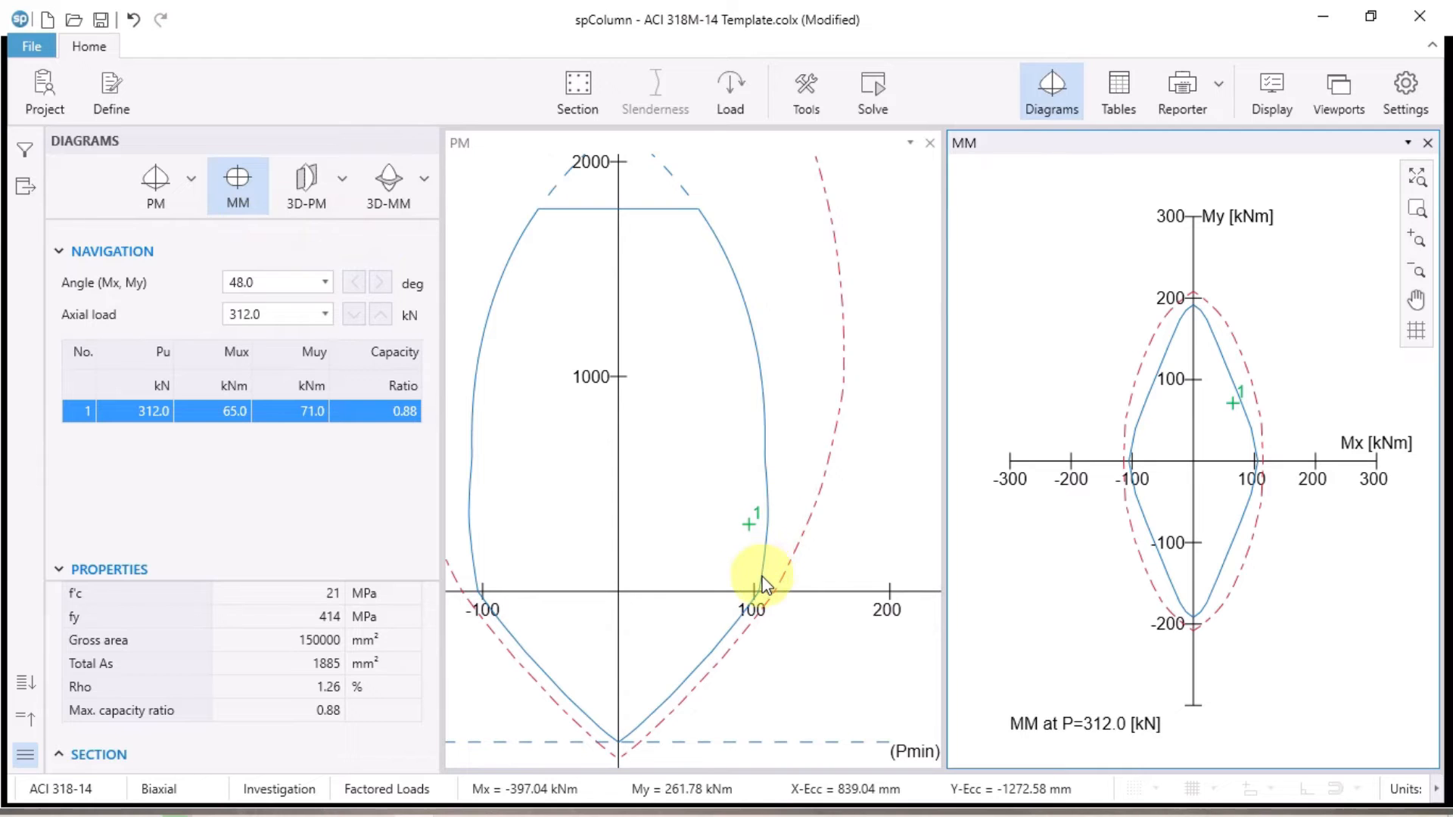
scroll(757, 522, down, 2)
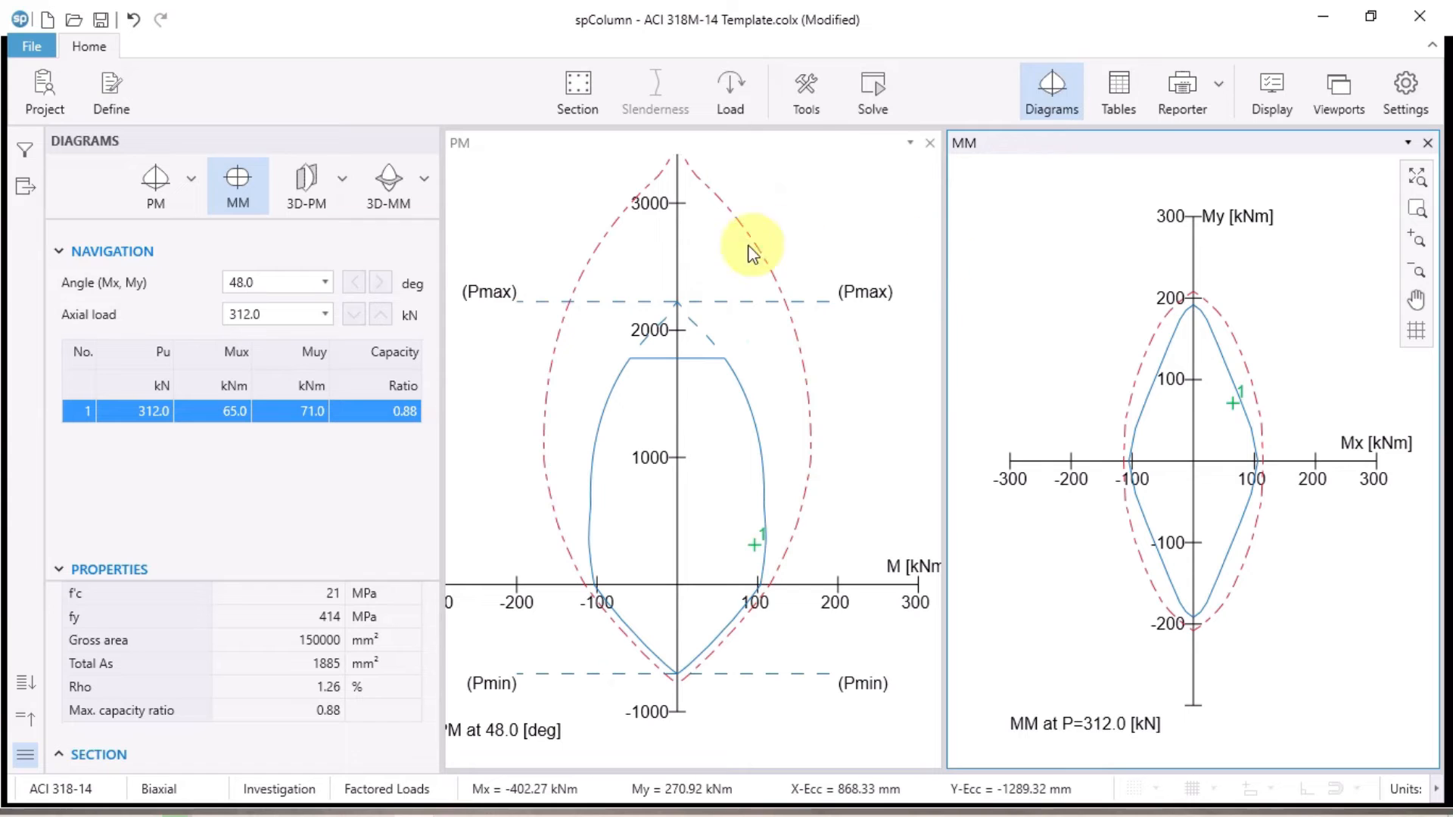
Display the 3D-PM interaction surface in place of the PM diagram and inspect the load point from several angles
click(870, 254)
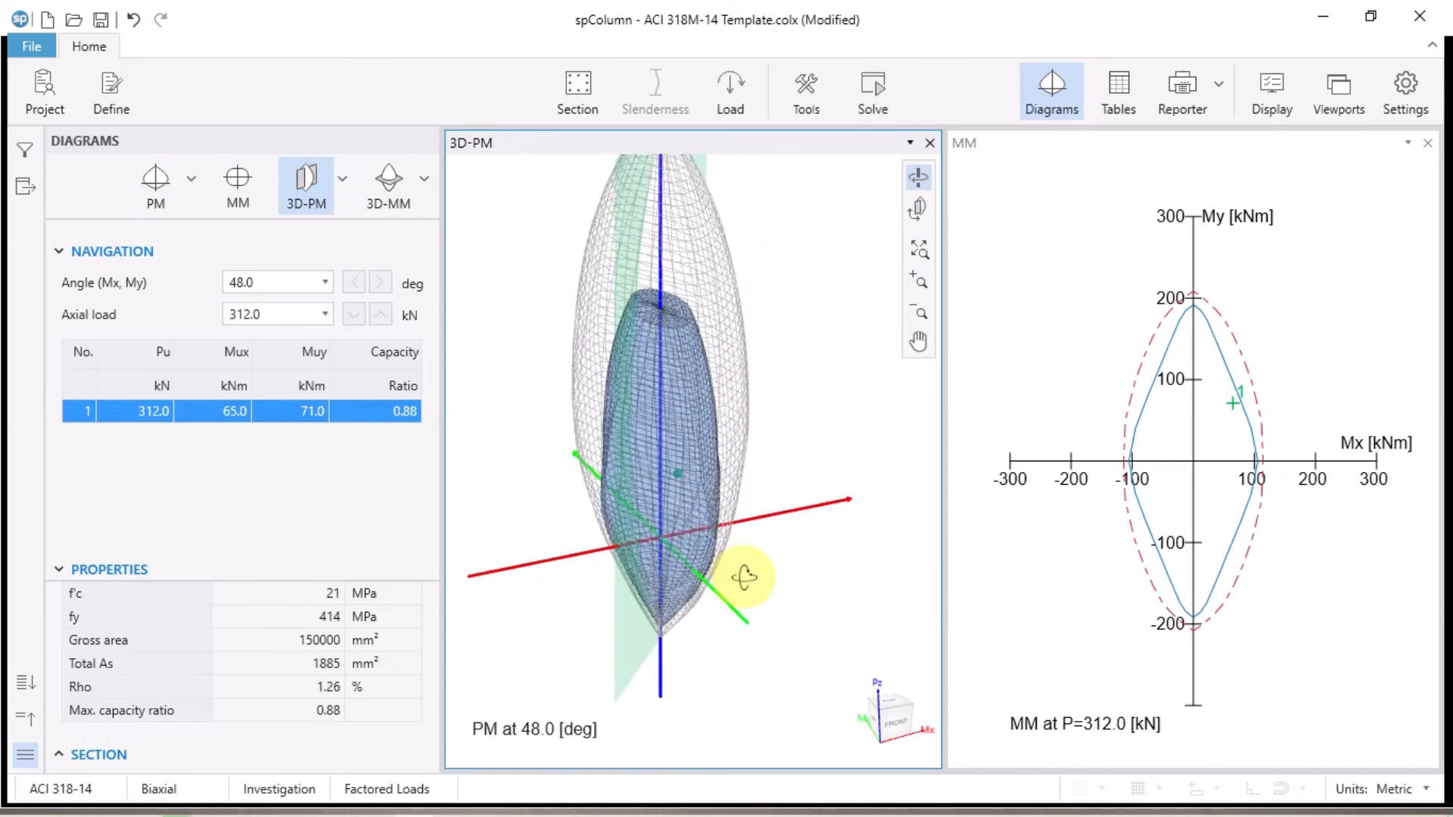
click(918, 343)
drag(839, 388, 868, 424)
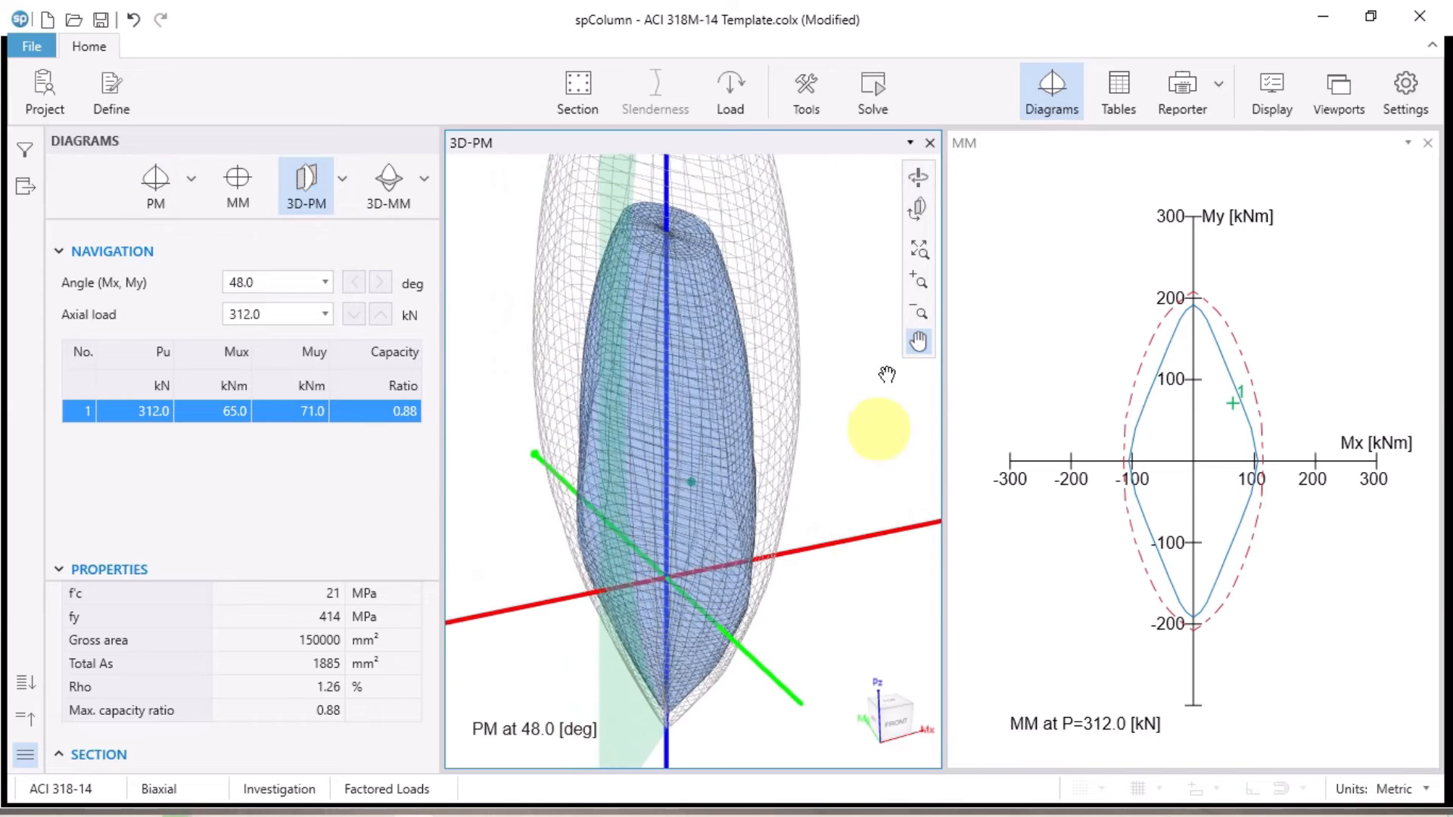
click(920, 182)
drag(850, 623, 645, 613)
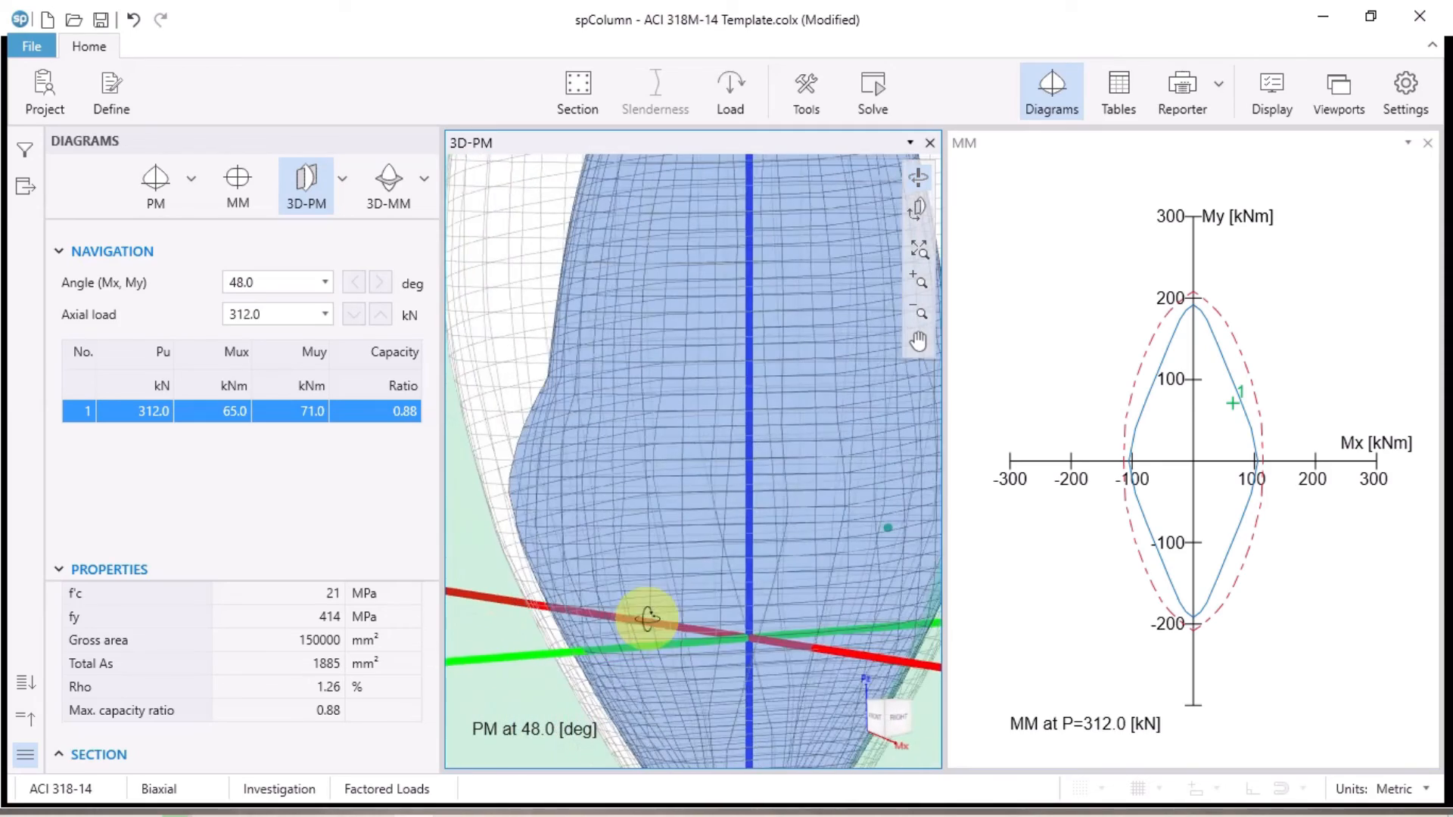
drag(788, 604, 825, 602)
scroll(817, 582, down, 5)
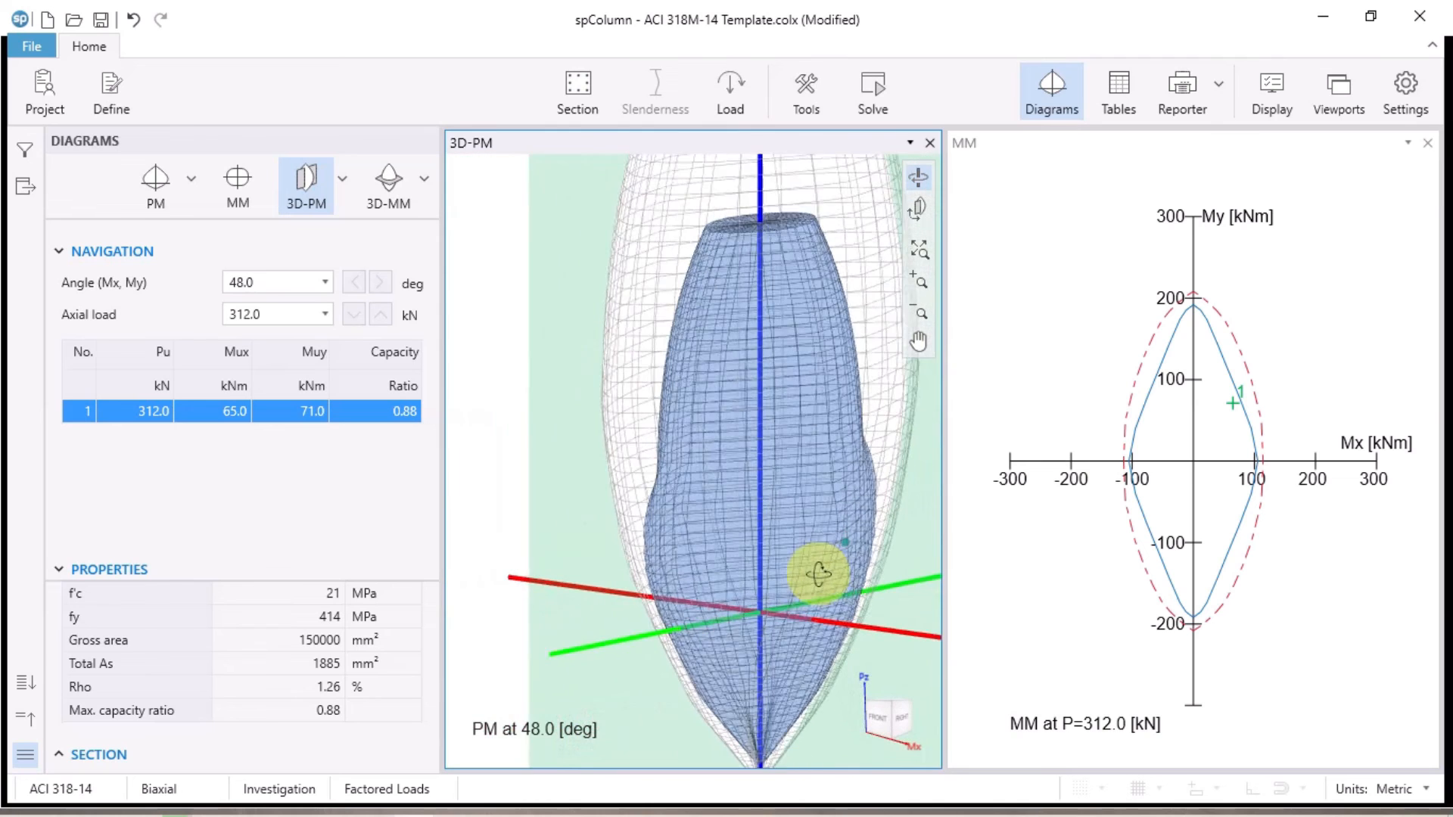
Inspect the load point in the MM diagram and show the column section preview with the results
click(1341, 395)
scroll(1253, 413, up, 3)
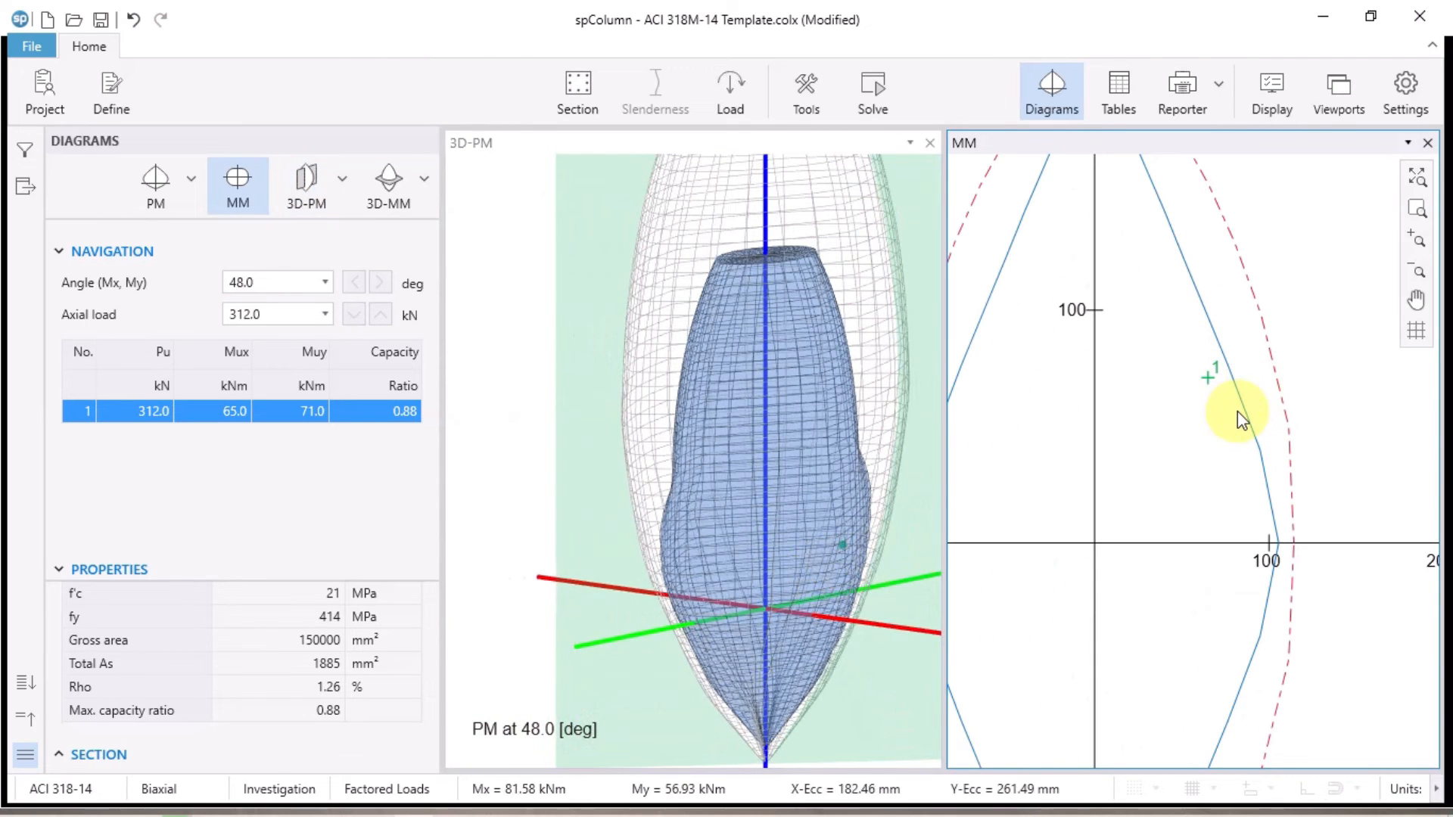
scroll(1238, 411, down, 2)
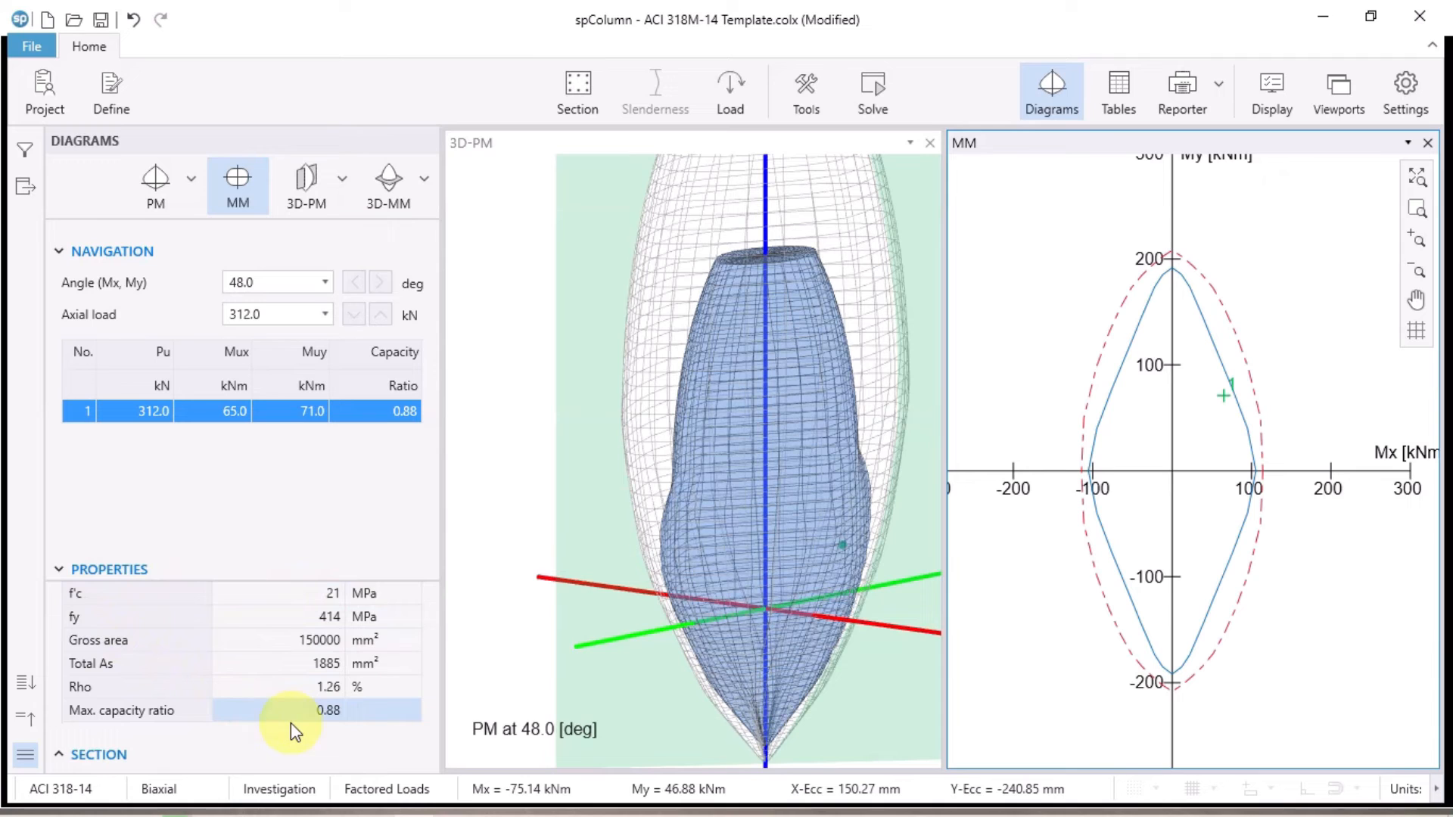
click(59, 754)
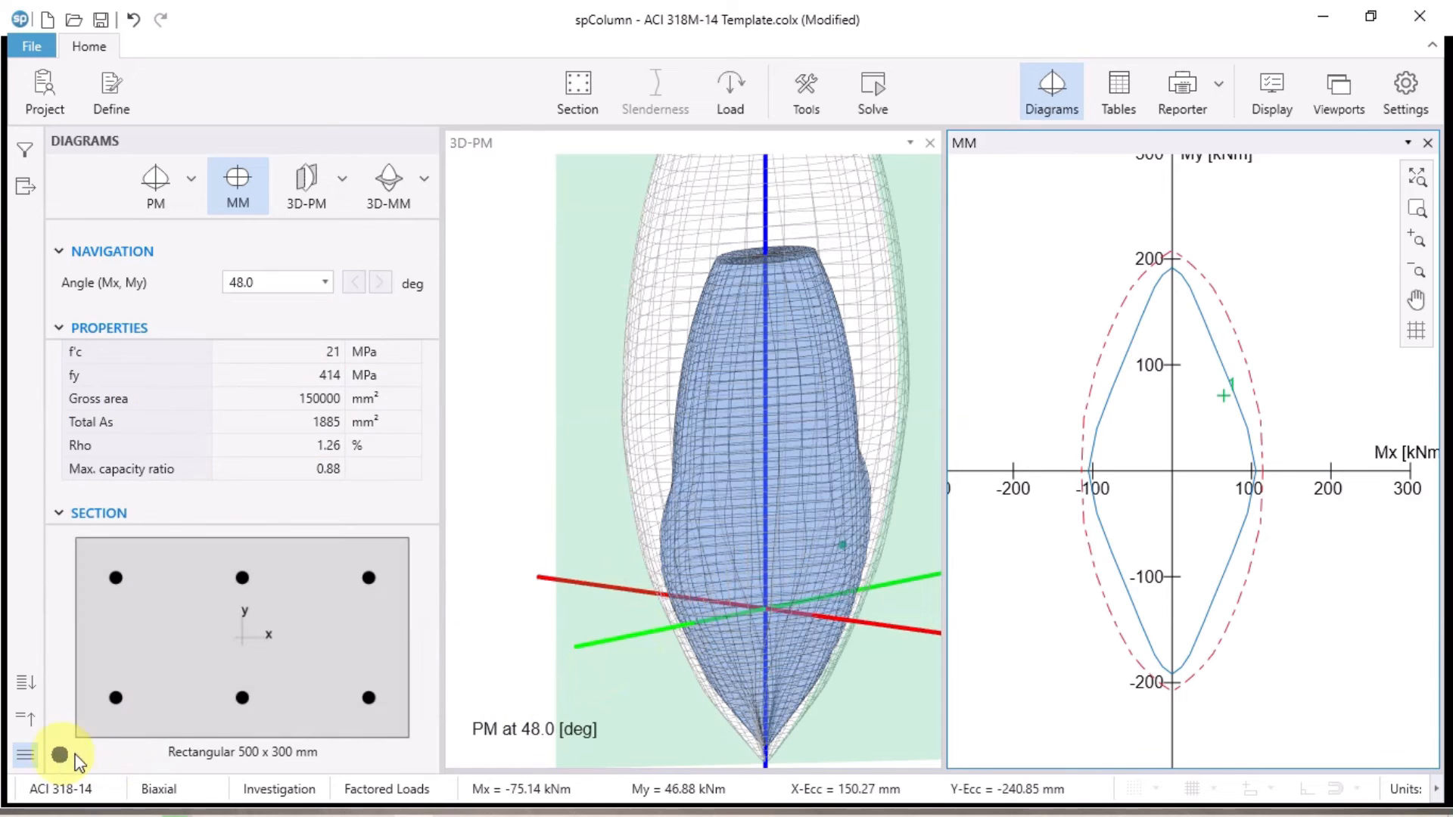
Open the results tables and examine the Control Points table from maximum compression to tension for both axes
click(1120, 111)
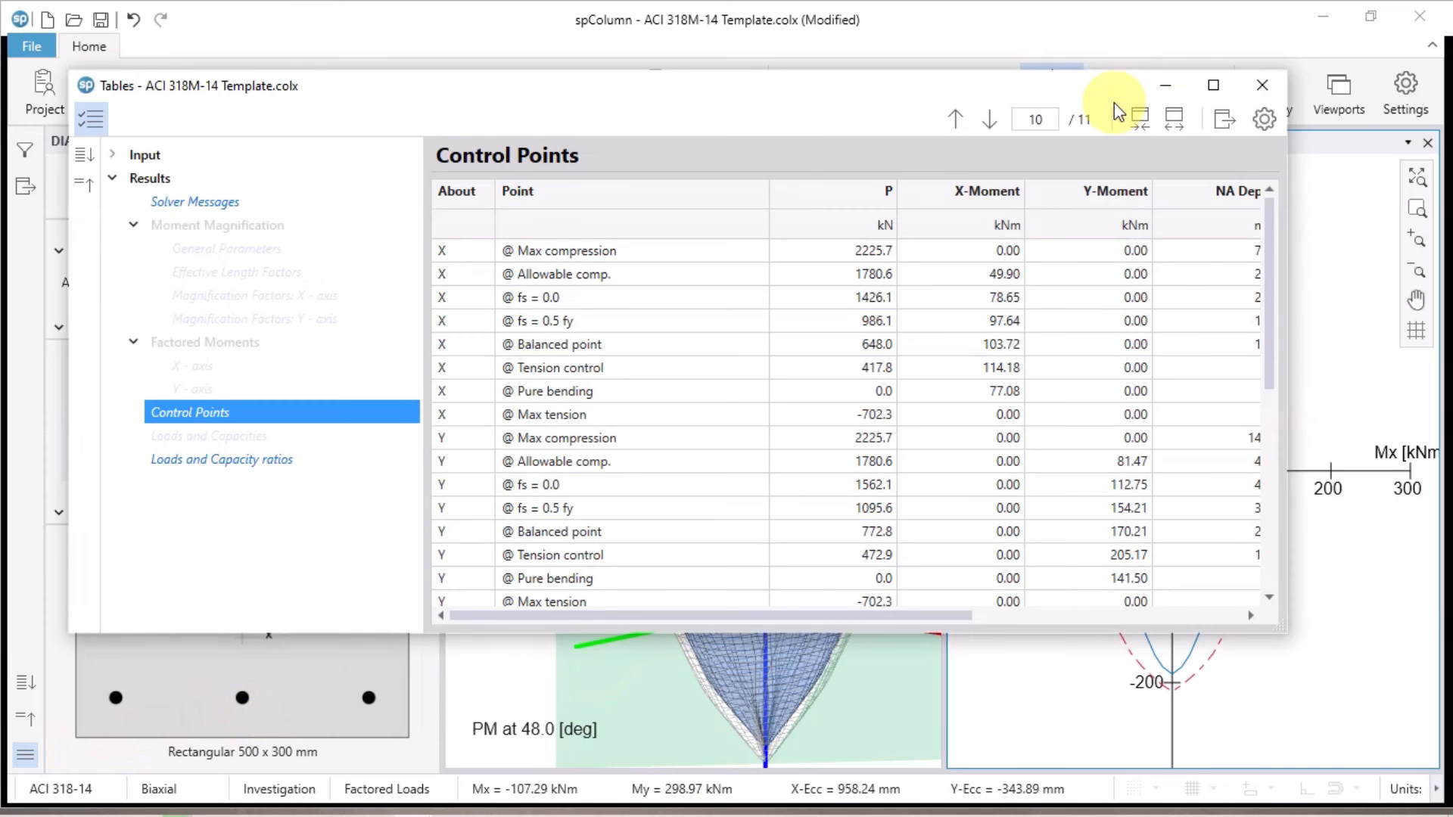
click(643, 279)
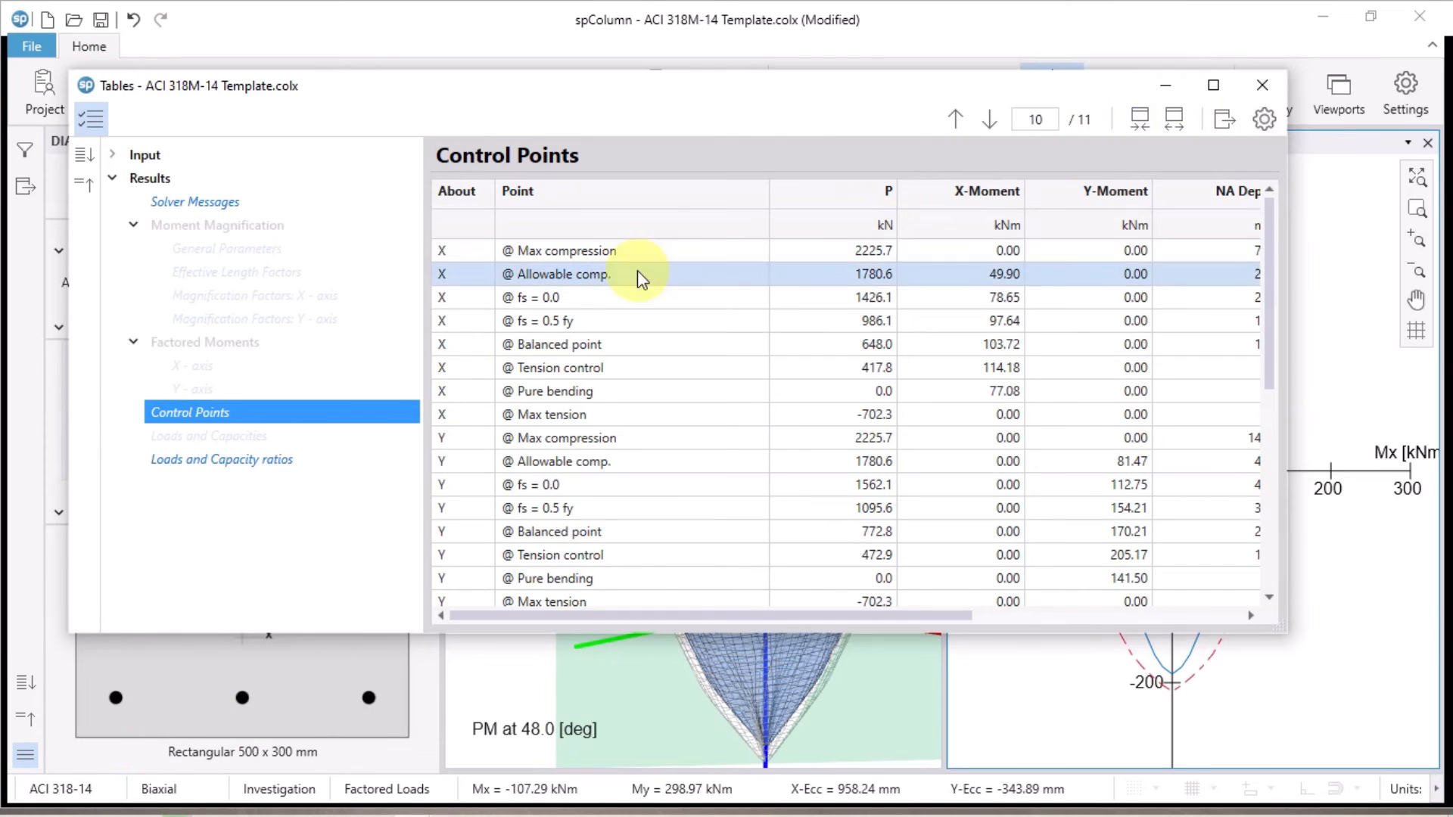
click(701, 253)
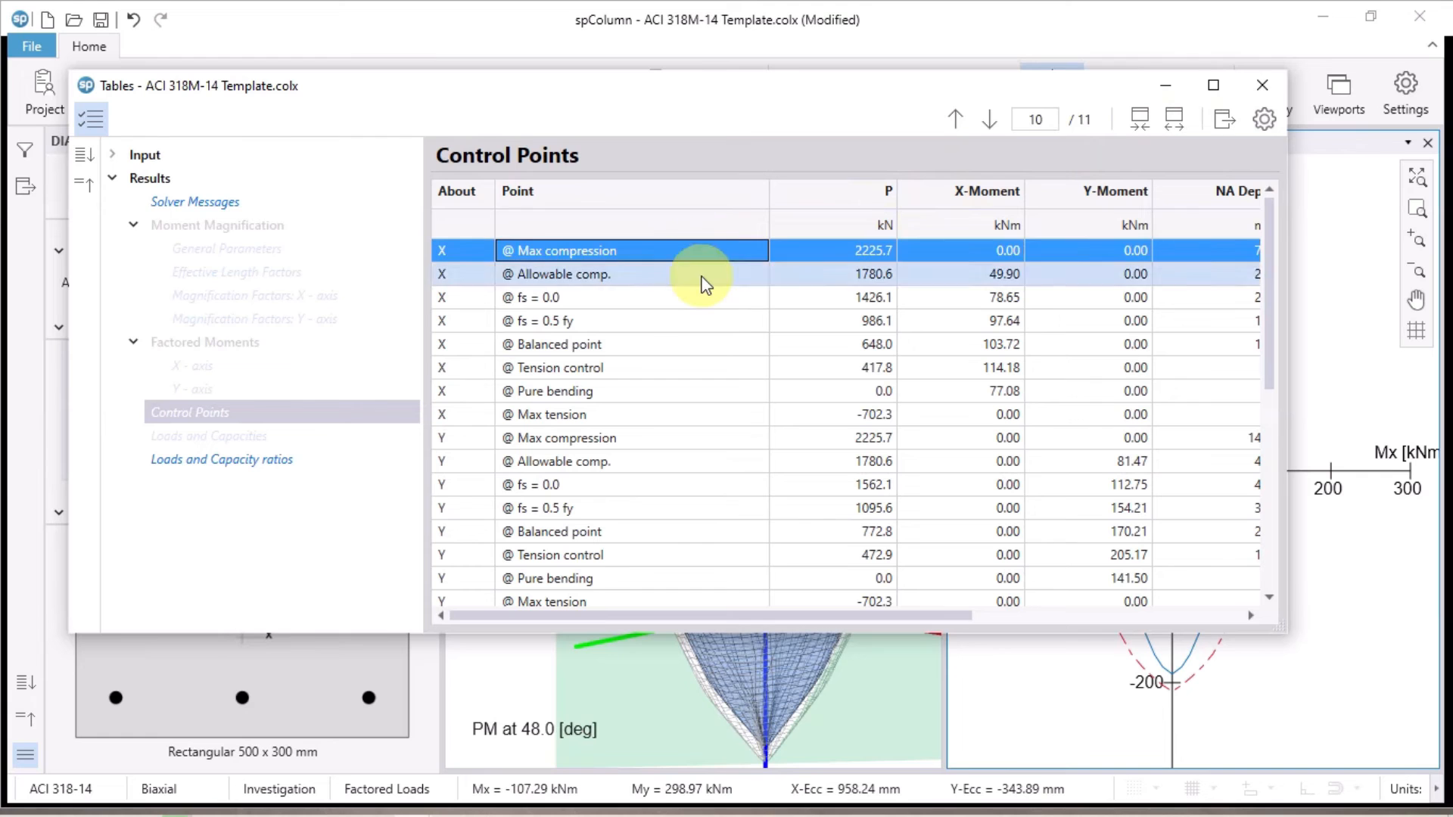
click(701, 275)
click(707, 299)
click(697, 324)
click(692, 344)
click(687, 363)
scroll(687, 370, down, 5)
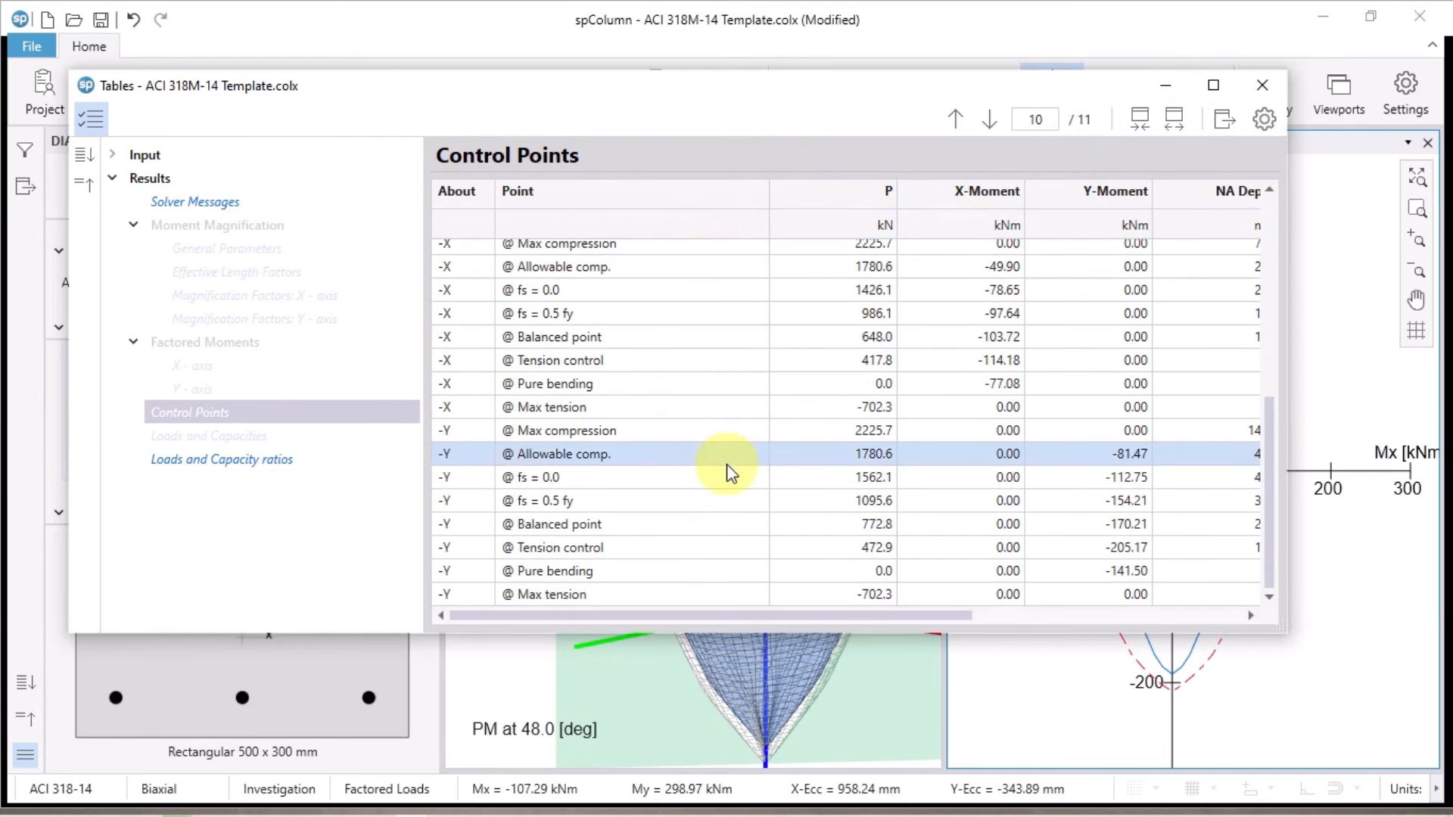
scroll(730, 484, up, 5)
drag(837, 613, 955, 621)
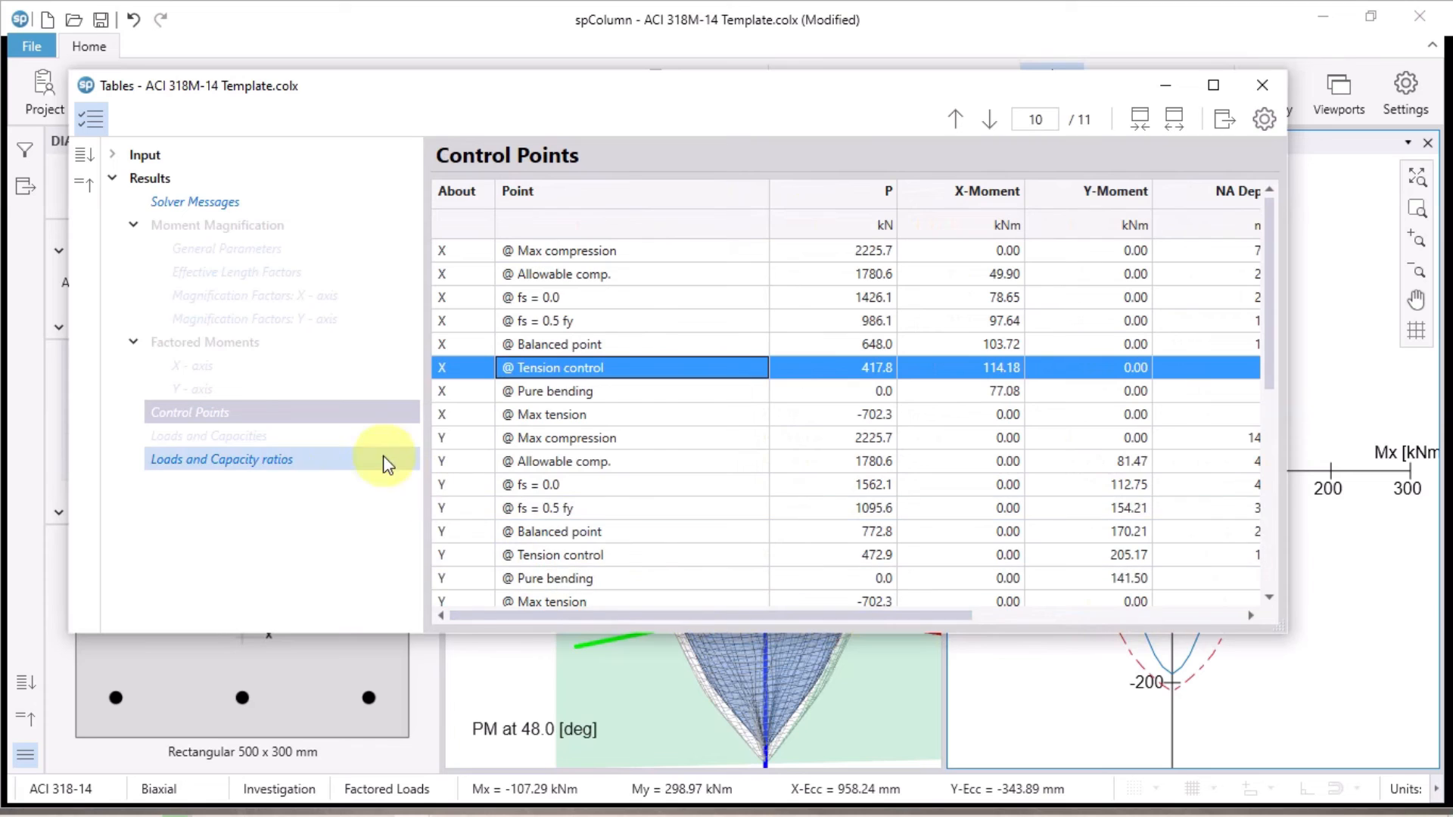
Review the Loads and Capacity ratios table through to the capacity ratio column and close the tables
click(279, 460)
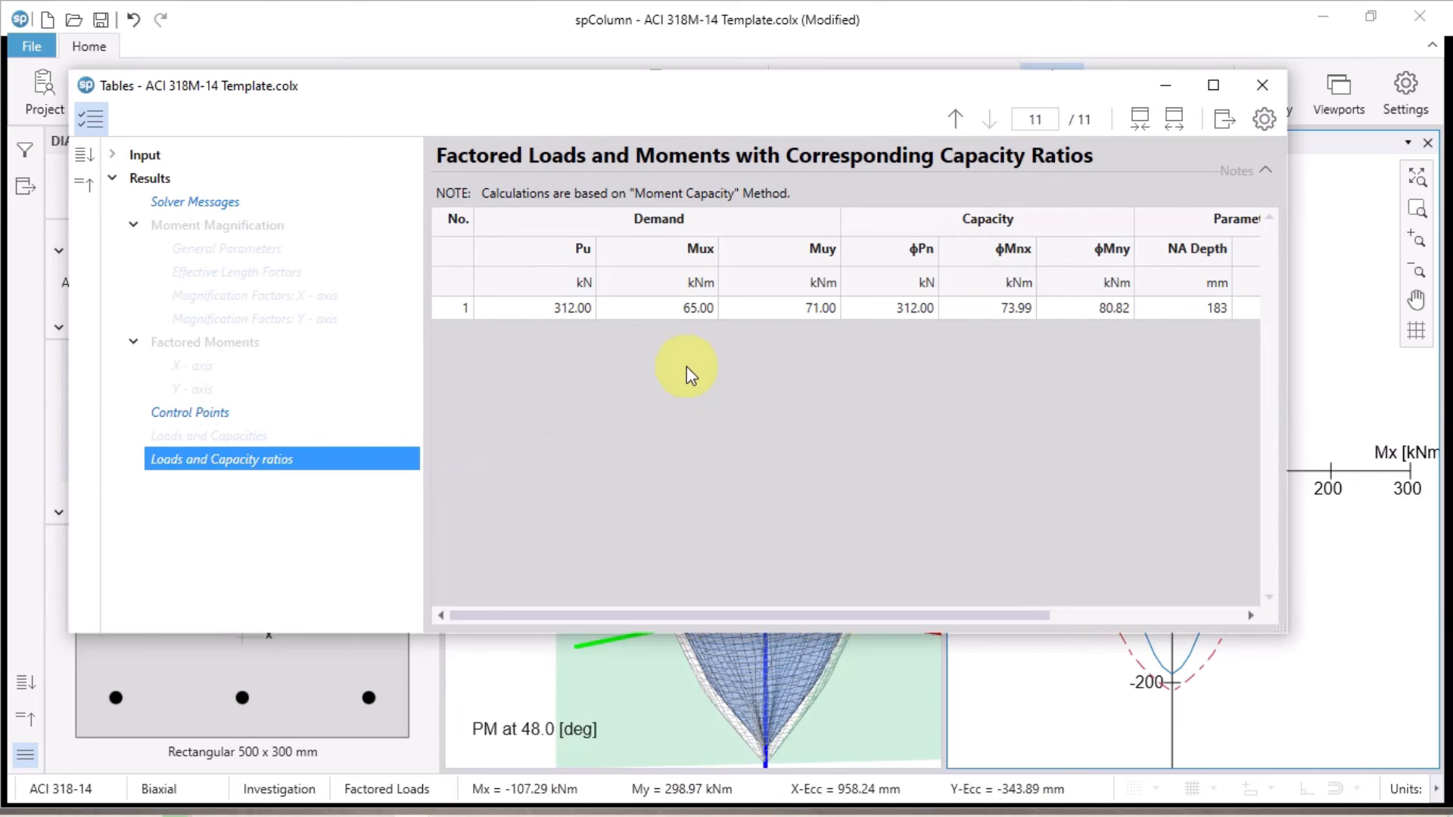
drag(855, 627, 1150, 600)
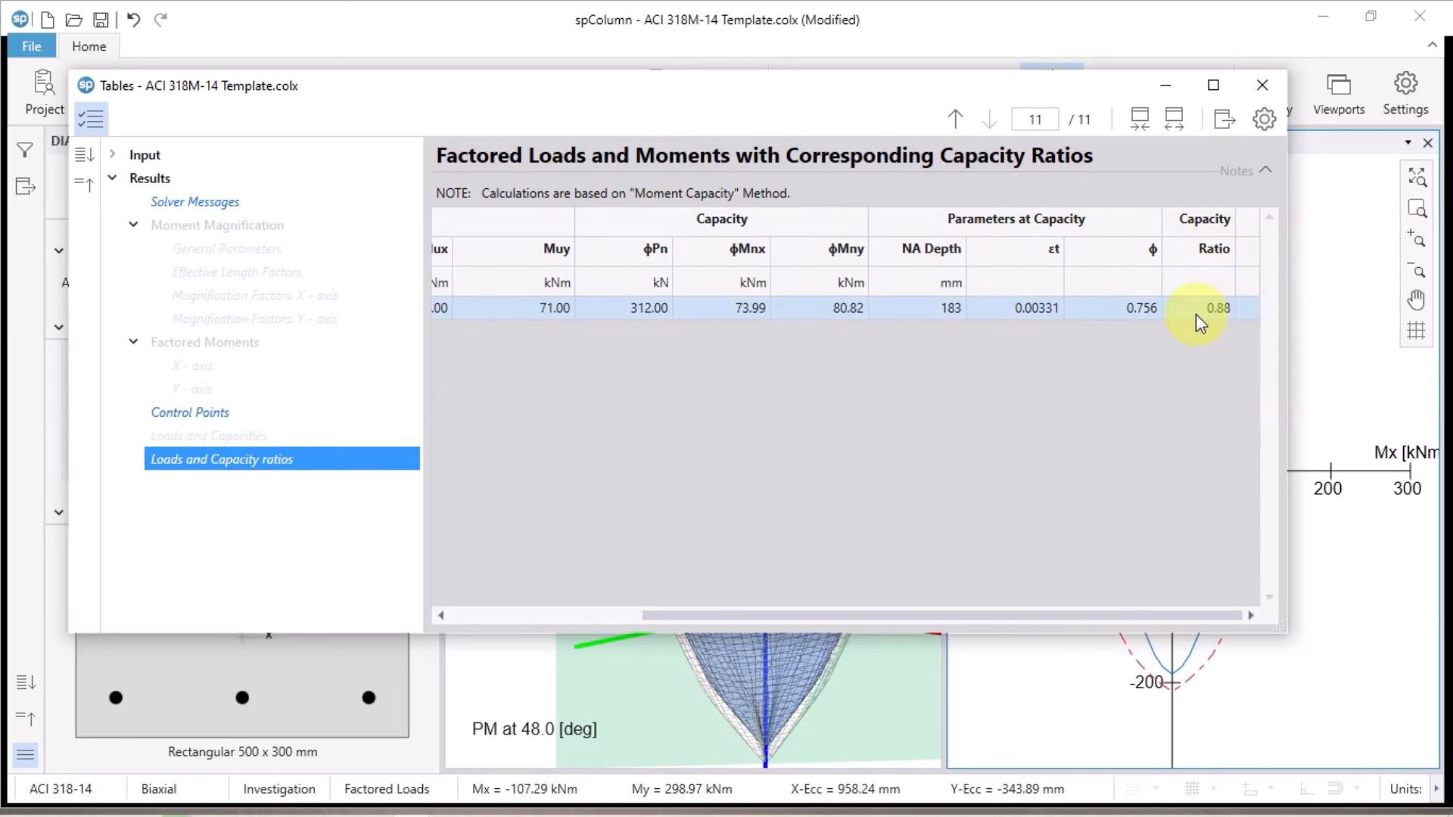
click(1263, 85)
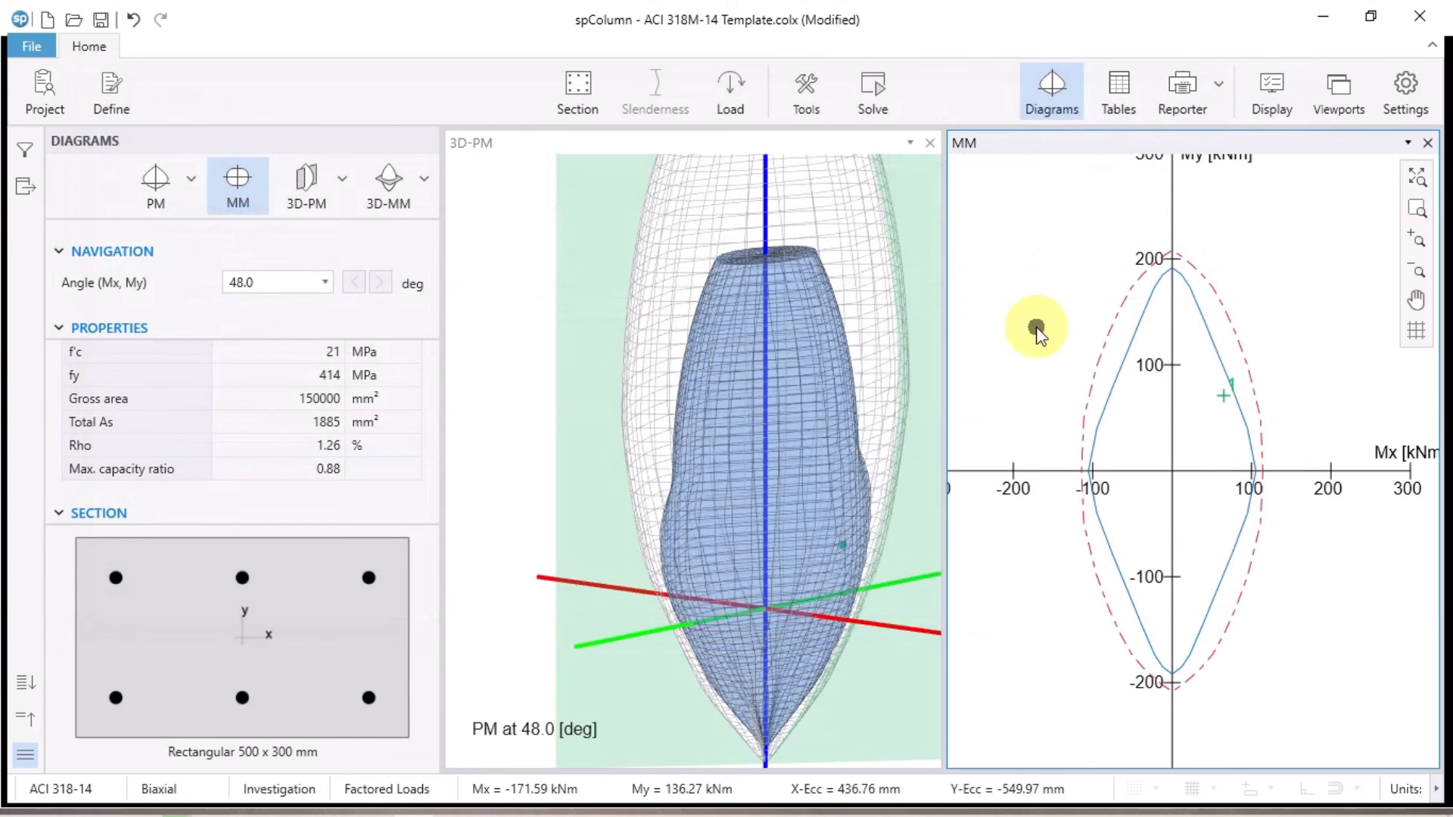
Generate the column report in the Reporter and look through its pages from the cover to the diagrams
click(1190, 109)
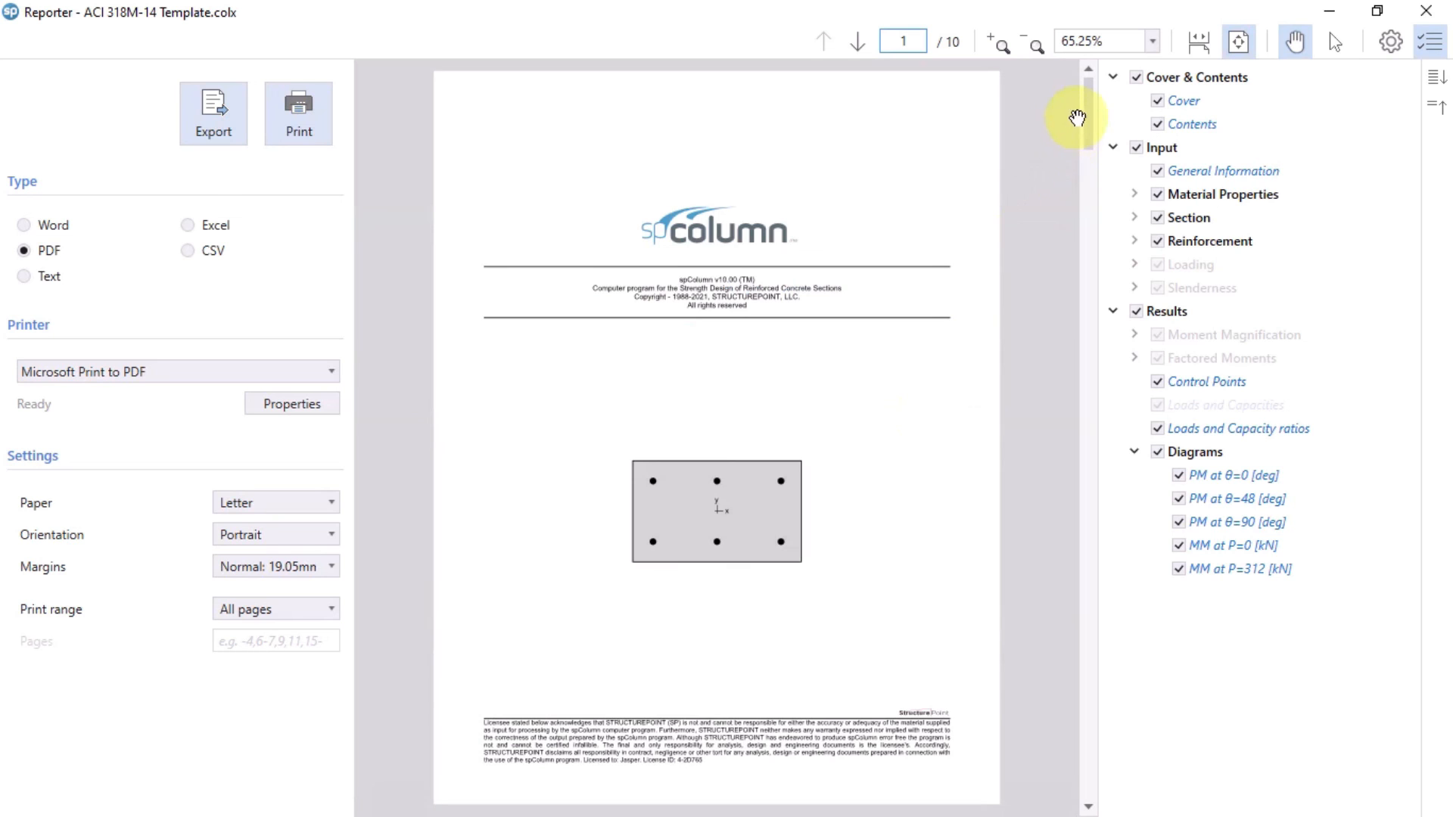
drag(1084, 121, 1037, 239)
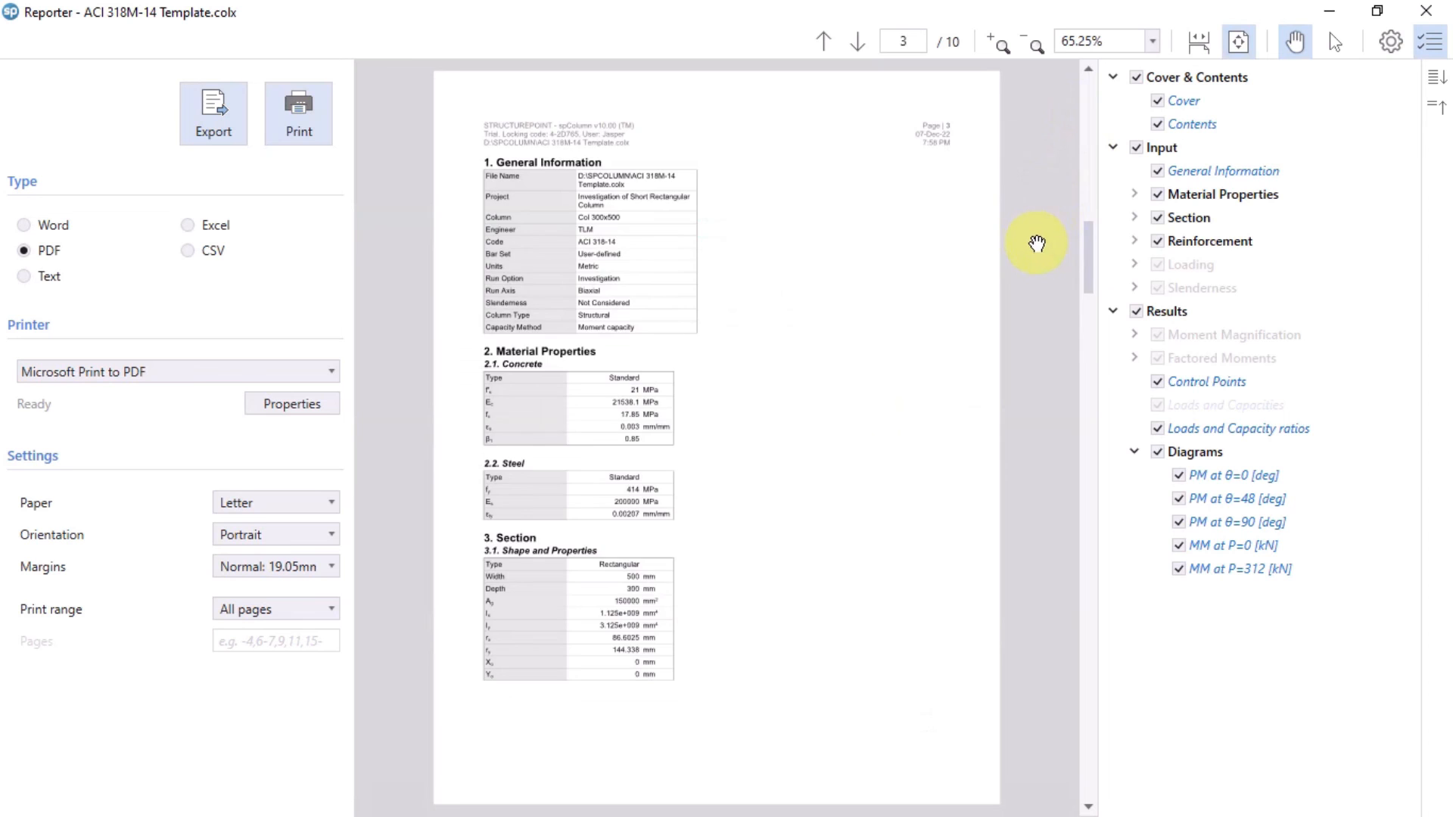
scroll(1036, 243, down, 3)
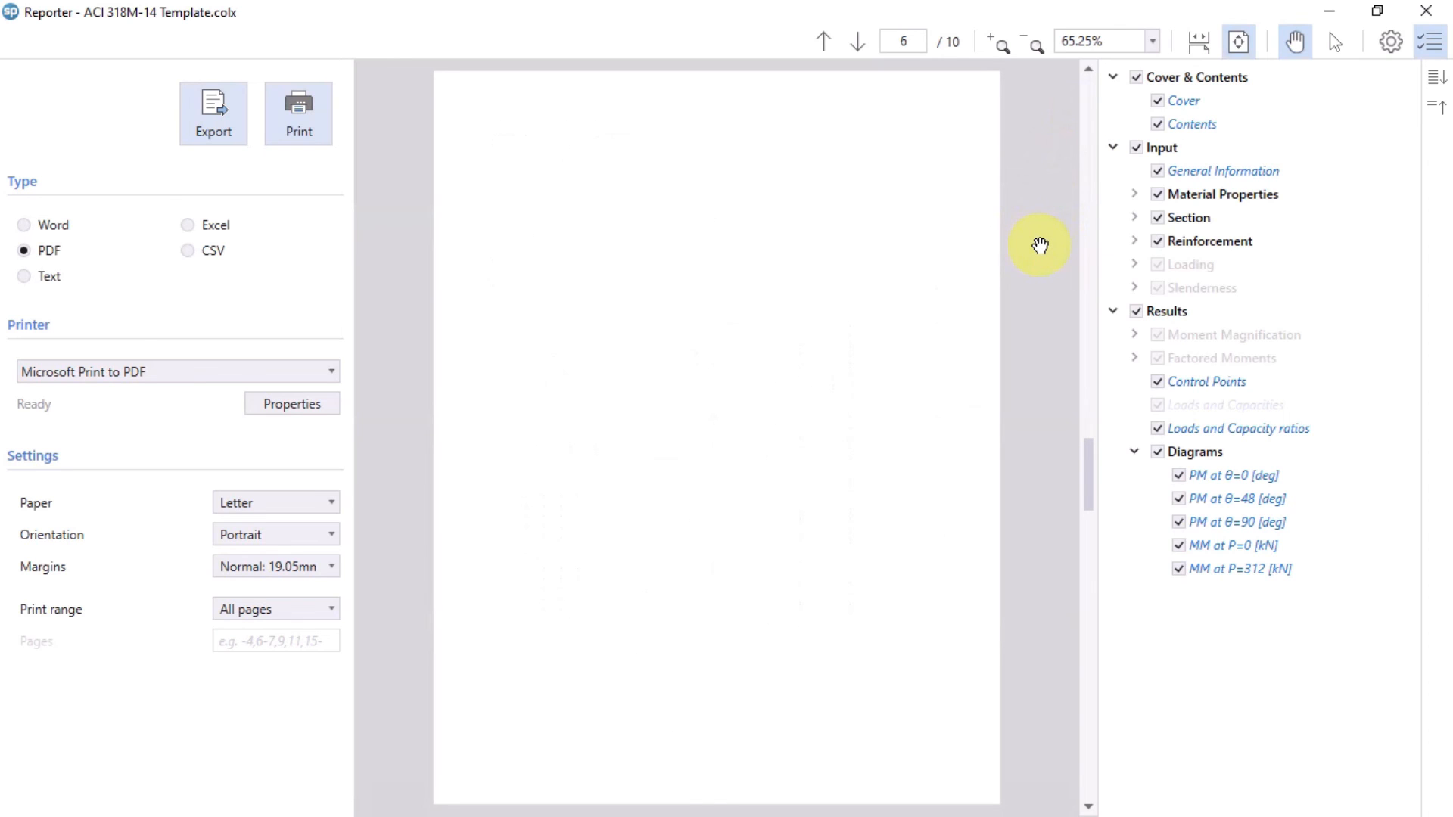
scroll(1040, 245, down, 2)
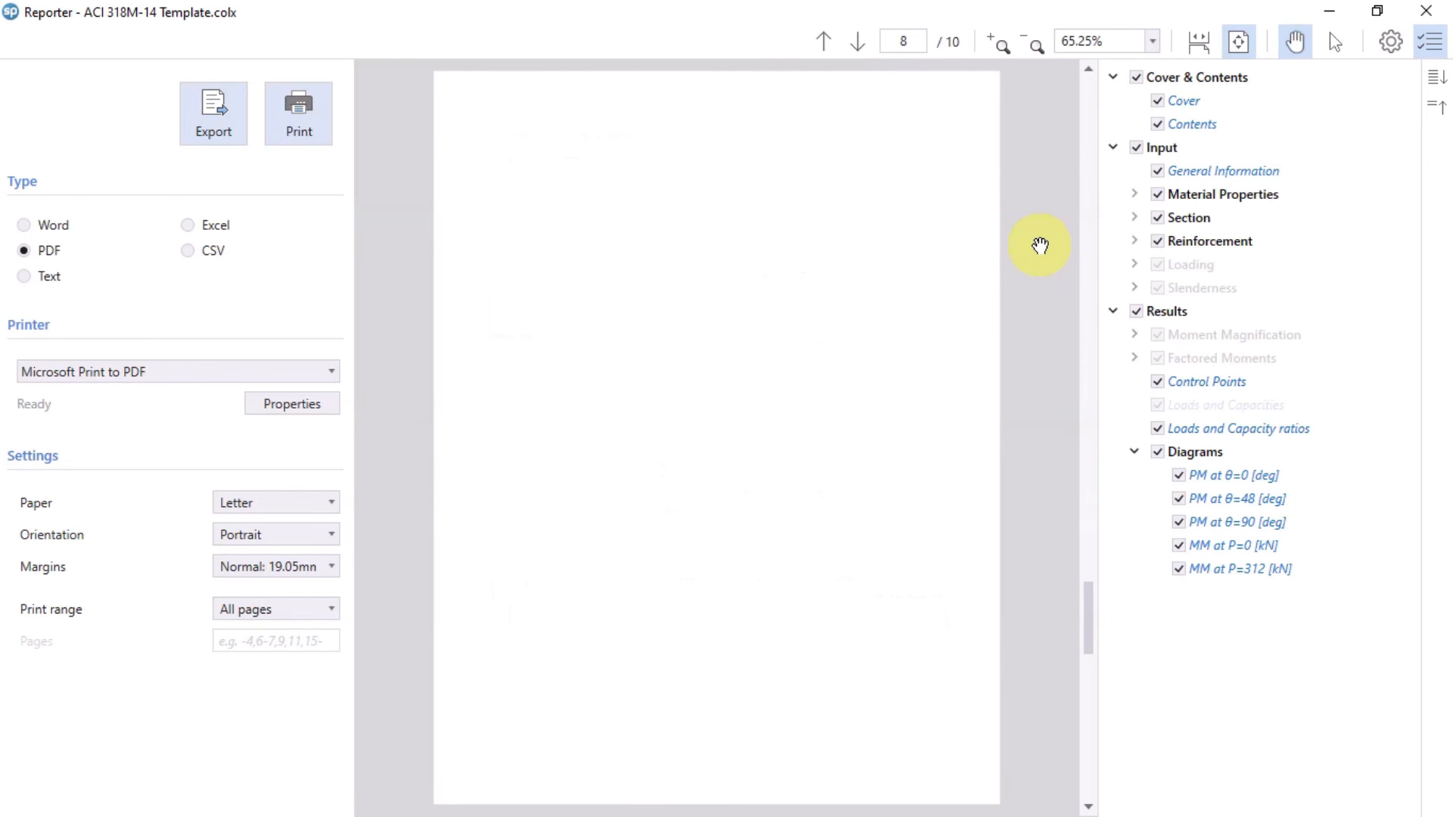
scroll(1041, 261, down, 1)
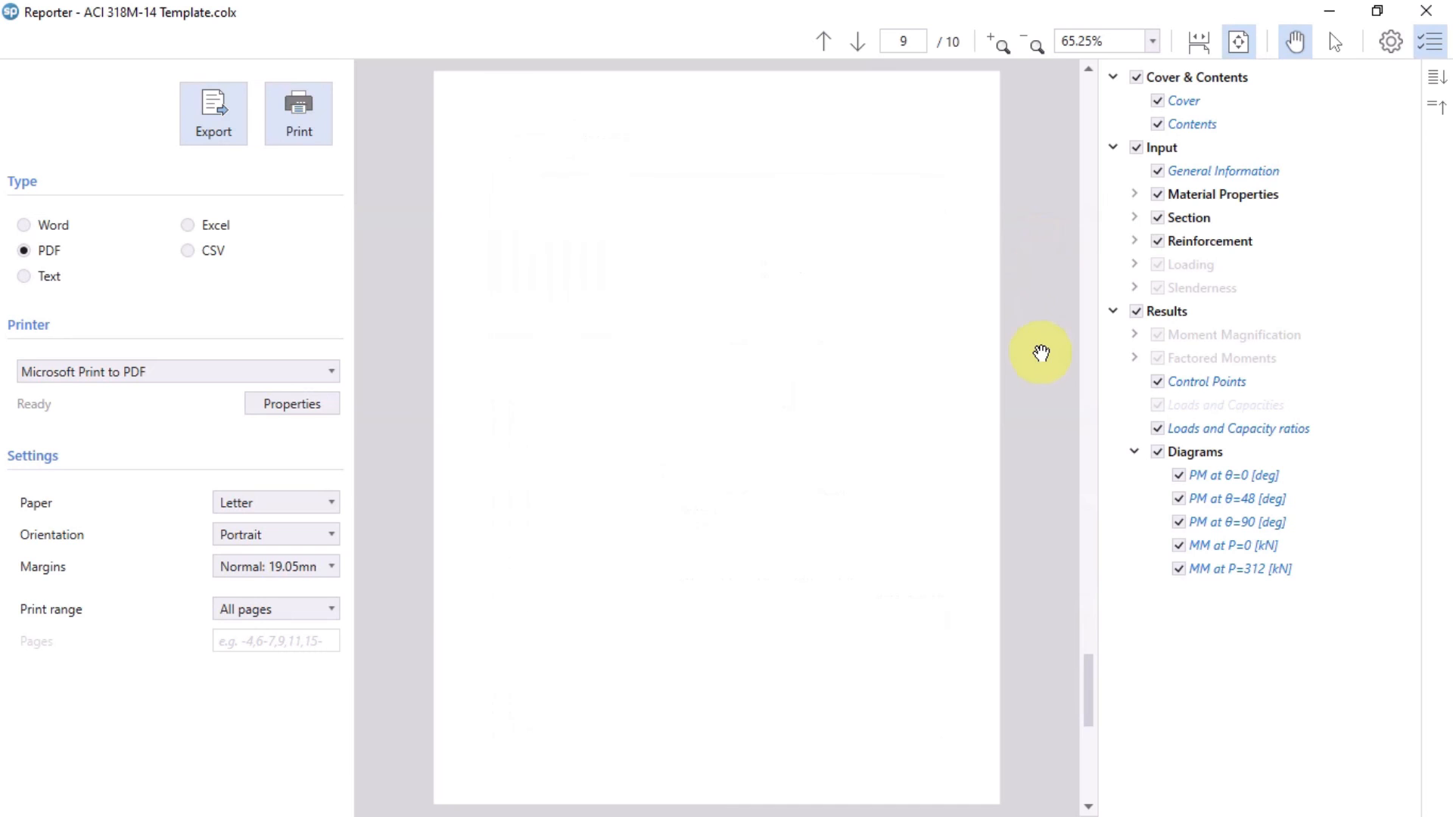
scroll(1038, 483, down, 1)
Examine the report's Loads and Capacity ratios, the PM diagrams at 0, 48 and 90 degrees, and the MM diagram at P=312 kN
click(1234, 429)
click(1264, 475)
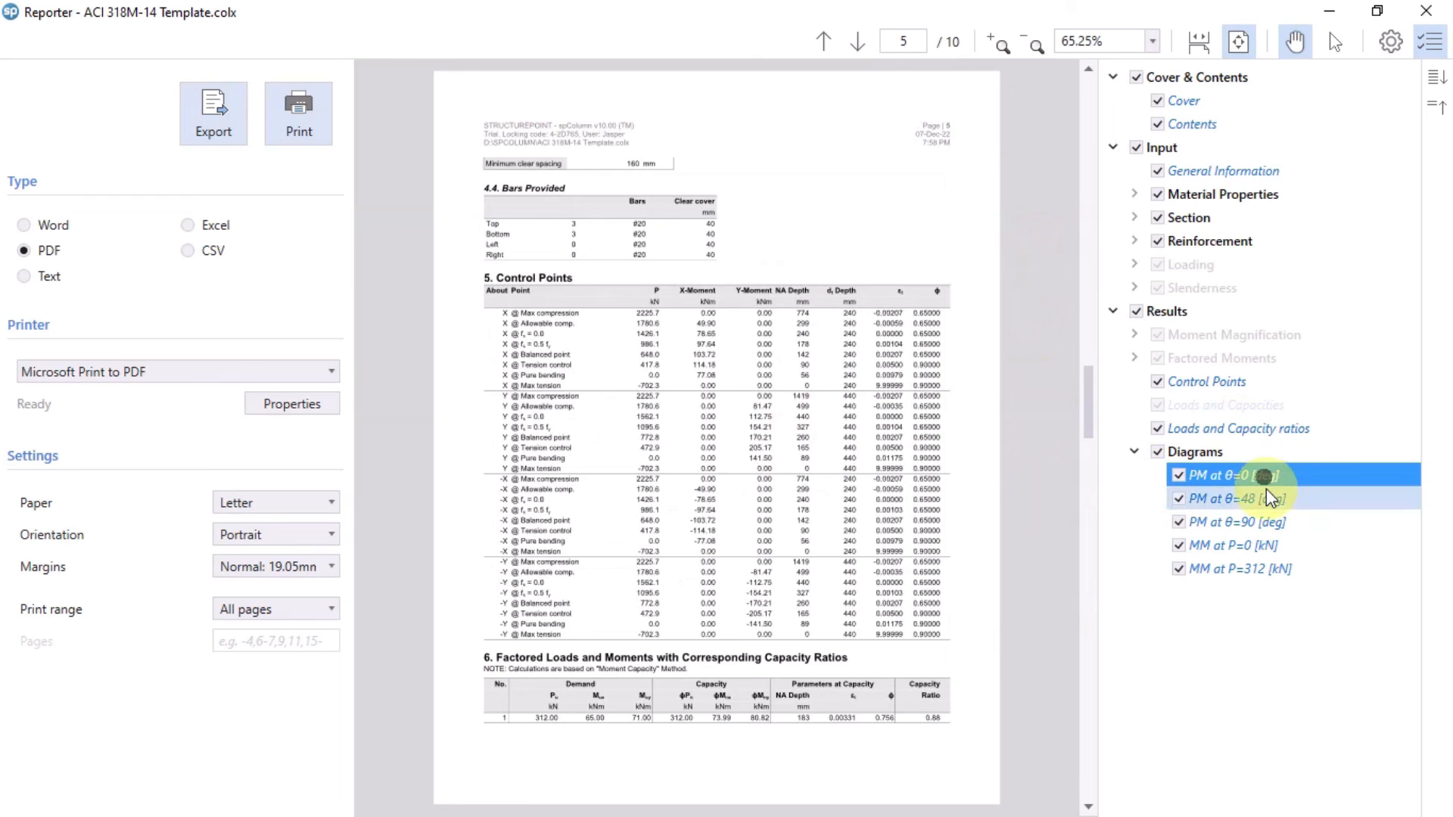
click(1269, 499)
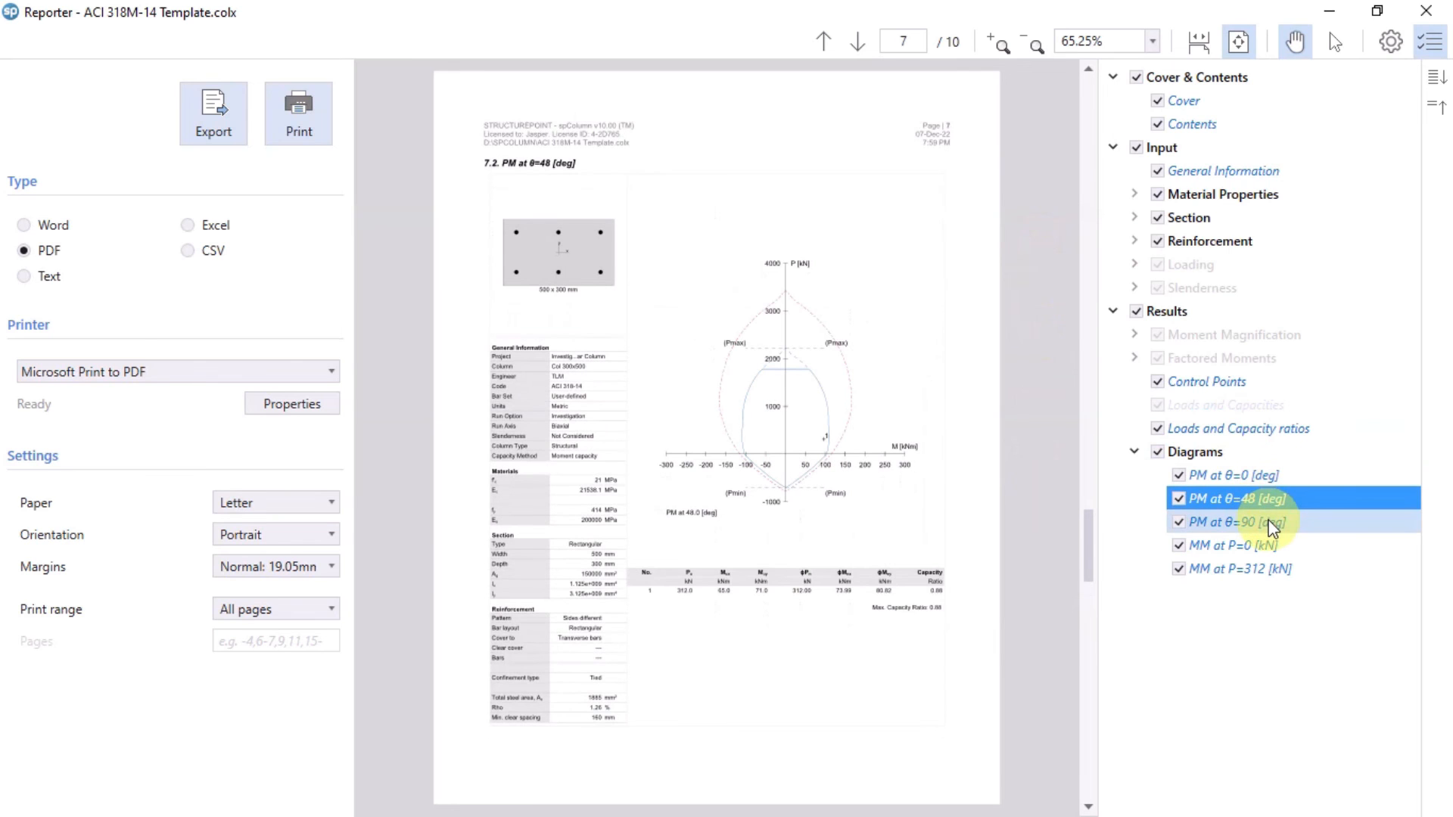
click(1271, 526)
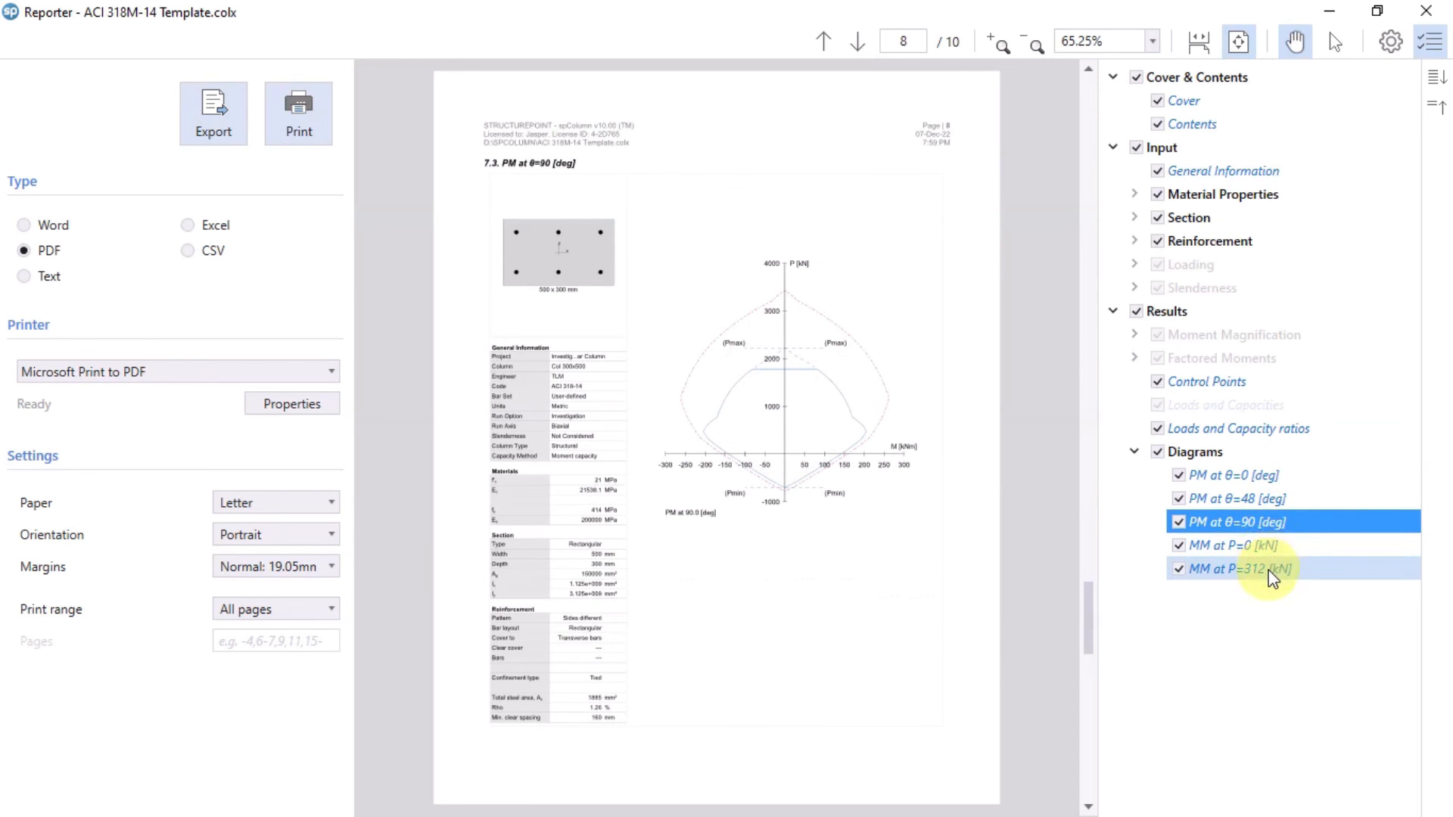
click(1269, 572)
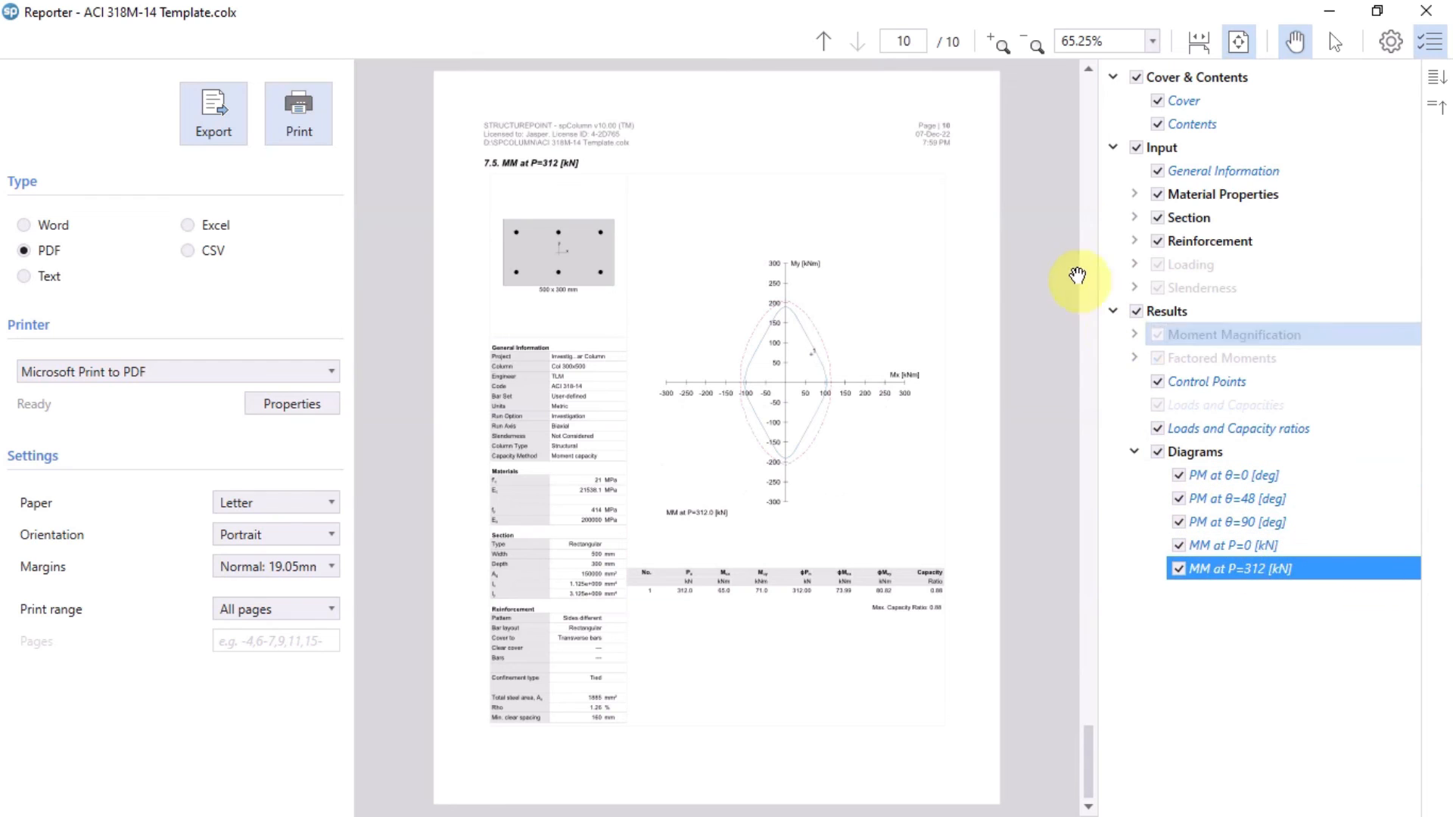